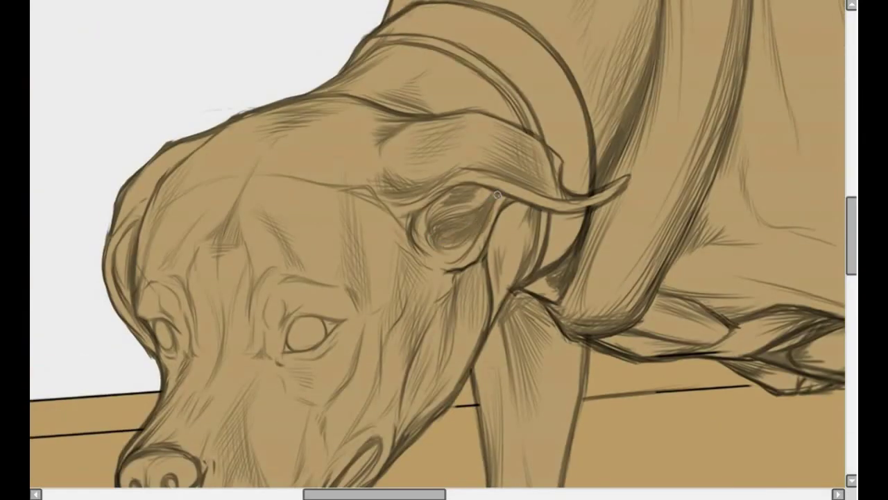
Paint dark strokes inside the ear, then build shading down the neck and jaw contour
mouse_move(497, 195)
mouse_down()
mouse_move(444, 229)
mouse_move(429, 260)
mouse_up()
drag(484, 267, 467, 371)
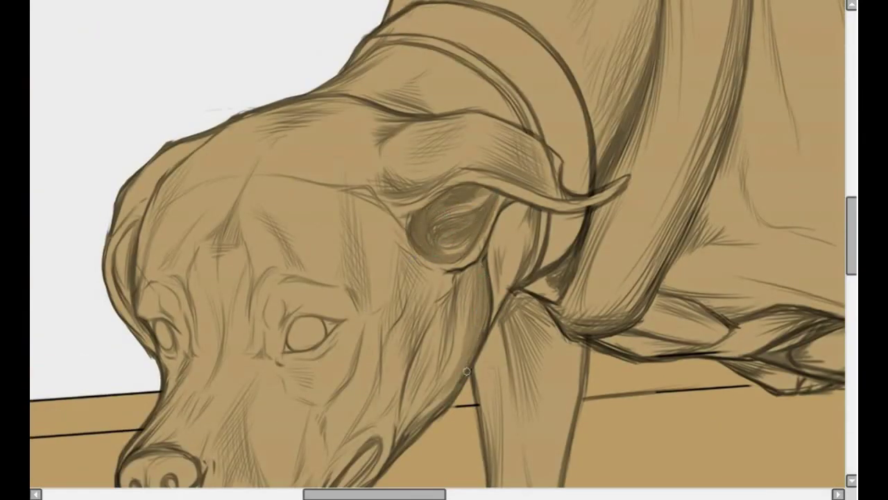
drag(442, 290, 416, 402)
mouse_move(437, 274)
mouse_down()
mouse_move(410, 327)
mouse_move(423, 410)
mouse_up()
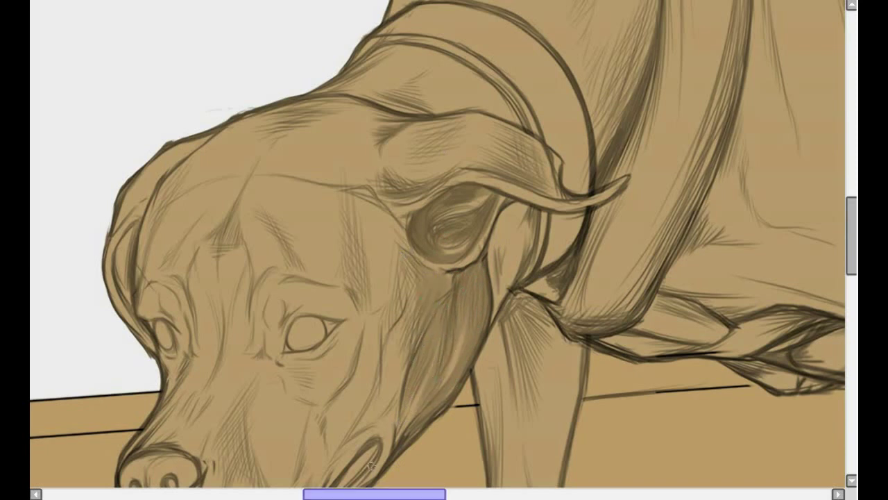
mouse_move(562, 195)
mouse_down()
mouse_move(484, 167)
mouse_move(510, 127)
mouse_move(444, 151)
mouse_up()
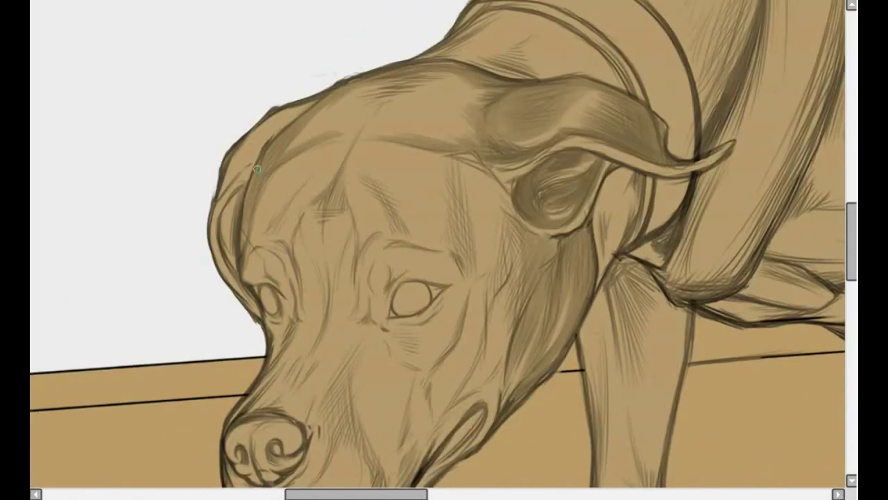
Hatch dark shading onto the cheek below the ear
mouse_move(494, 177)
mouse_down()
mouse_move(513, 226)
mouse_move(479, 313)
mouse_up()
scroll(587, 131, down, 3)
mouse_move(492, 143)
mouse_down()
mouse_move(477, 258)
mouse_move(498, 325)
mouse_up()
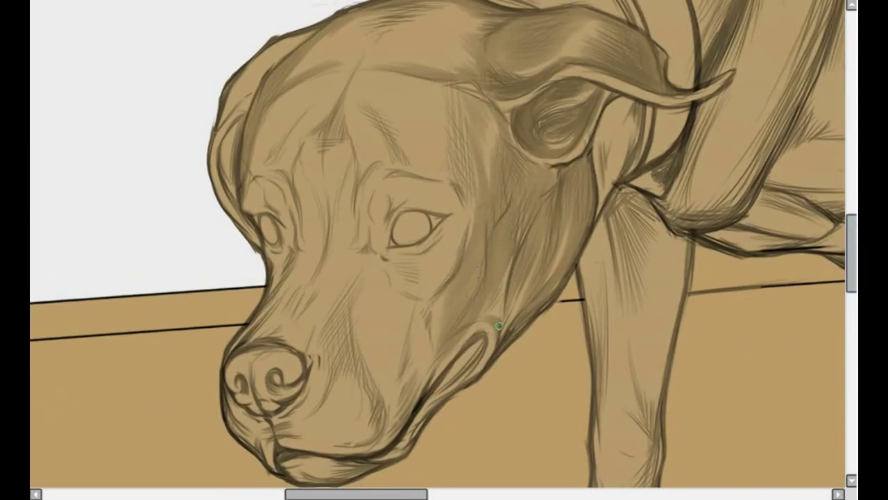
Shade the brow and add vertical strokes on the forehead between the eyes
mouse_move(475, 202)
mouse_down()
mouse_move(450, 94)
mouse_move(417, 135)
mouse_up()
drag(358, 132, 355, 194)
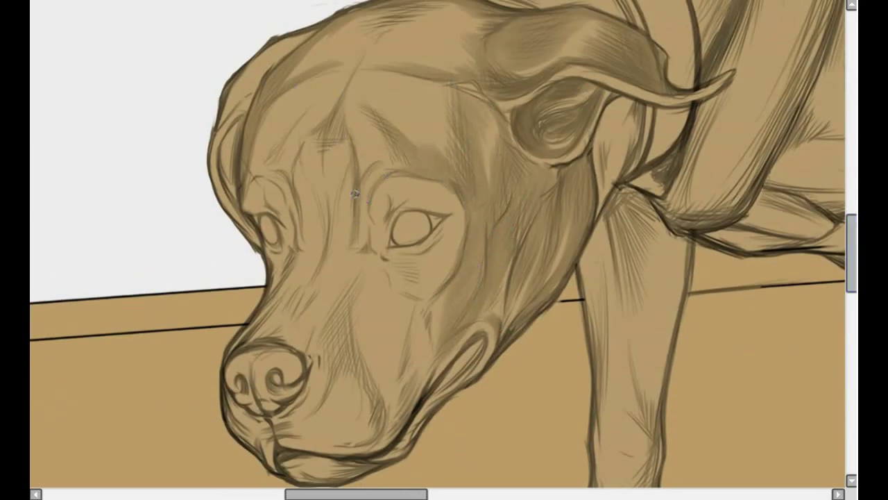
drag(325, 120, 340, 250)
drag(312, 159, 342, 239)
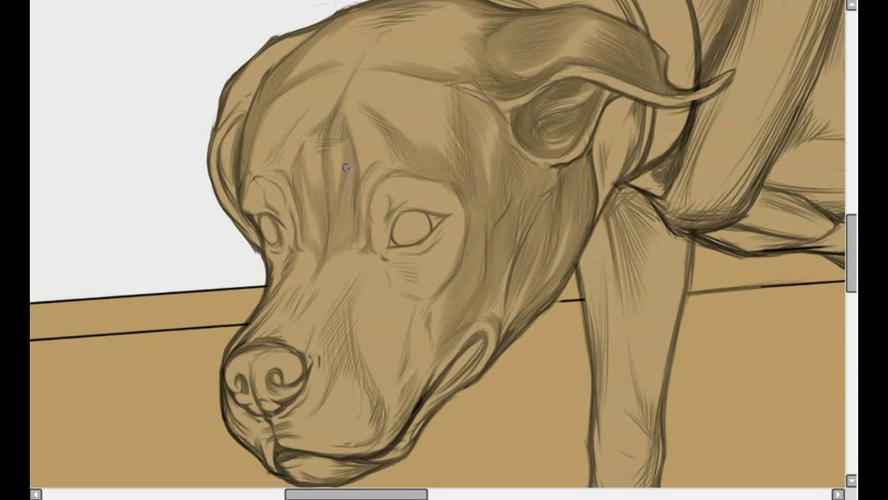
Darken the forehead and brow further with additional dark strokes
scroll(528, 239, up, 2)
mouse_move(416, 230)
mouse_down()
mouse_move(347, 164)
mouse_move(264, 199)
mouse_up()
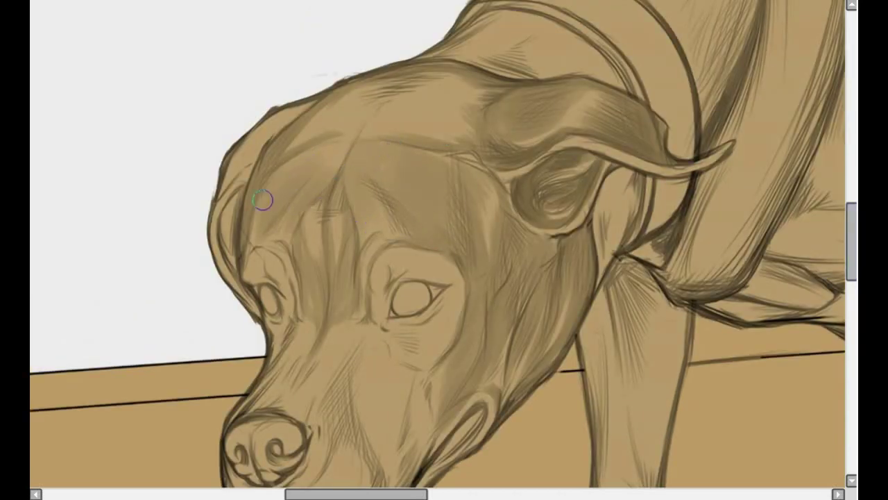
mouse_move(333, 153)
mouse_down()
mouse_move(402, 93)
mouse_move(354, 141)
mouse_move(299, 93)
mouse_up()
drag(327, 294, 433, 148)
drag(416, 70, 420, 115)
scroll(517, 117, up, 2)
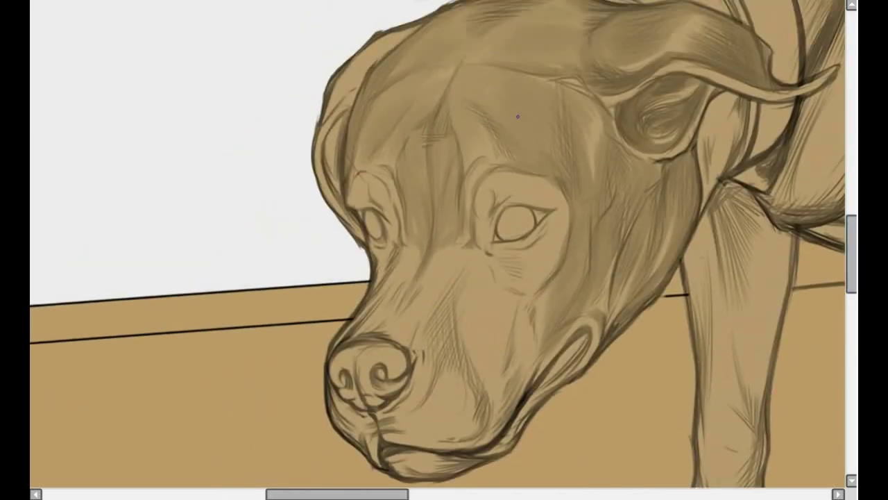
Shade the muzzle between the eyes and the nose
drag(444, 239, 406, 281)
mouse_move(398, 247)
mouse_down()
mouse_move(408, 295)
mouse_move(359, 333)
mouse_up()
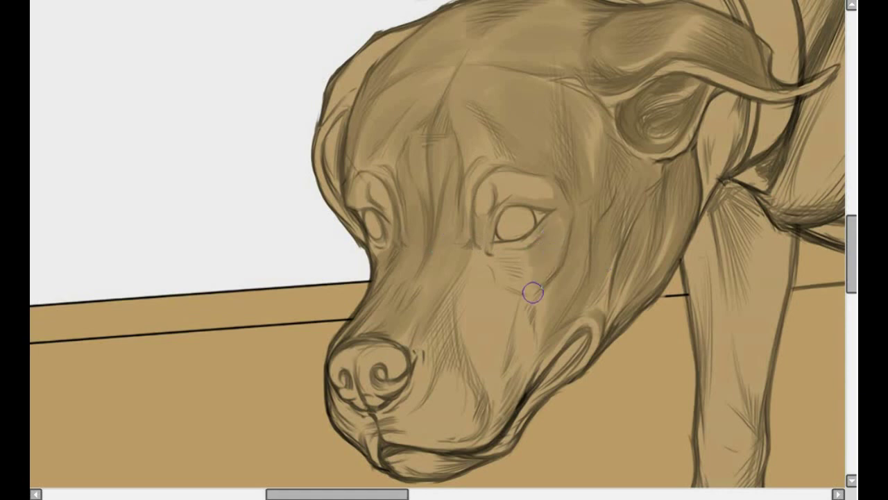
drag(444, 242, 531, 291)
scroll(513, 284, down, 1)
mouse_move(486, 313)
mouse_down()
mouse_move(475, 274)
mouse_move(475, 327)
mouse_move(451, 368)
mouse_move(484, 358)
mouse_move(500, 277)
mouse_up()
Shade below the nose around the upper lip, adding a short dark lip stroke
drag(402, 301, 367, 379)
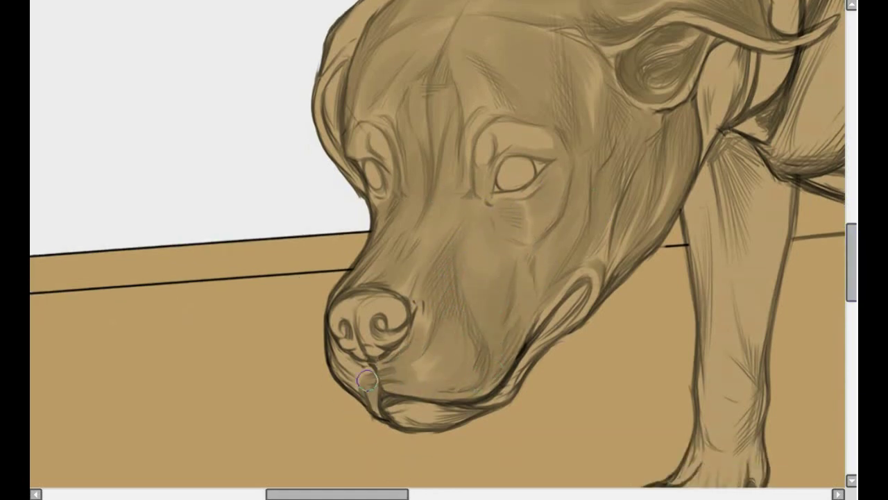
drag(423, 407, 397, 409)
scroll(539, 295, right, 2)
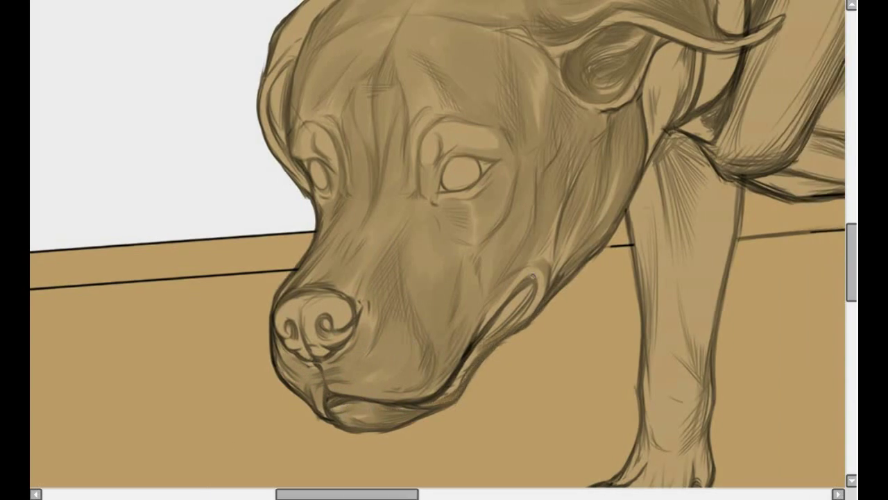
scroll(526, 322, up, 3)
scroll(513, 313, up, 2)
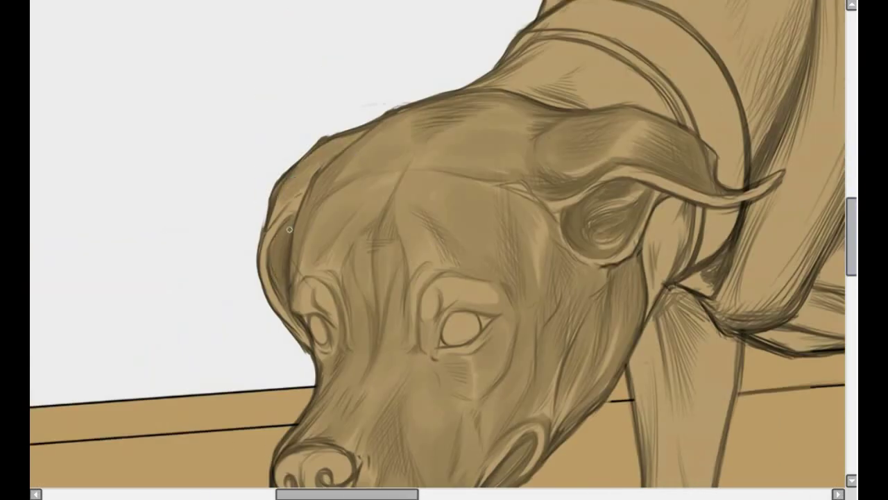
scroll(477, 298, right, 8)
scroll(477, 299, up, 3)
Brush dark shading on the neck crease behind the head and along the collar band's curve
drag(451, 368, 468, 271)
drag(469, 187, 323, 111)
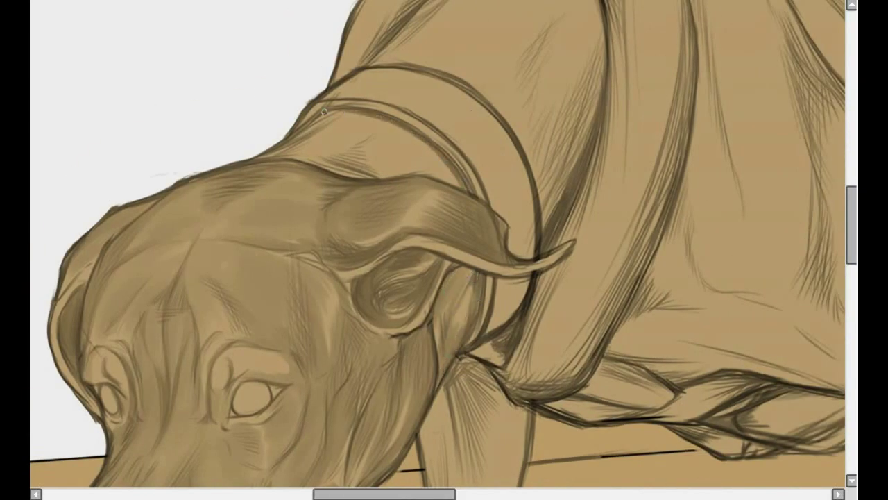
mouse_move(285, 148)
mouse_down()
mouse_move(430, 166)
mouse_move(321, 135)
mouse_up()
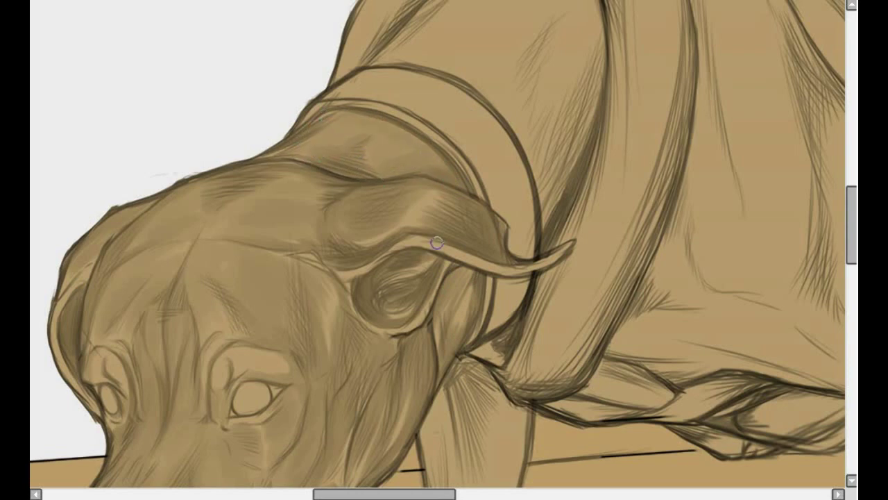
mouse_move(503, 323)
mouse_down()
mouse_move(519, 182)
mouse_move(446, 127)
mouse_move(346, 86)
mouse_up()
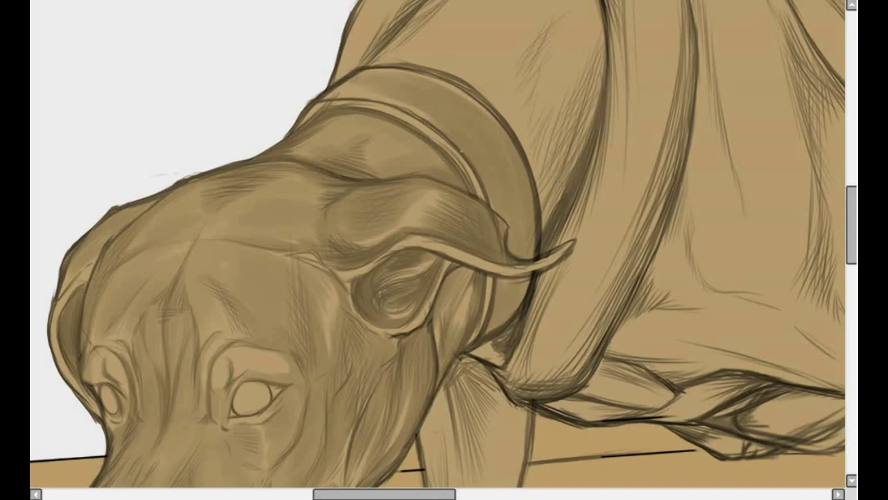
drag(388, 278, 496, 201)
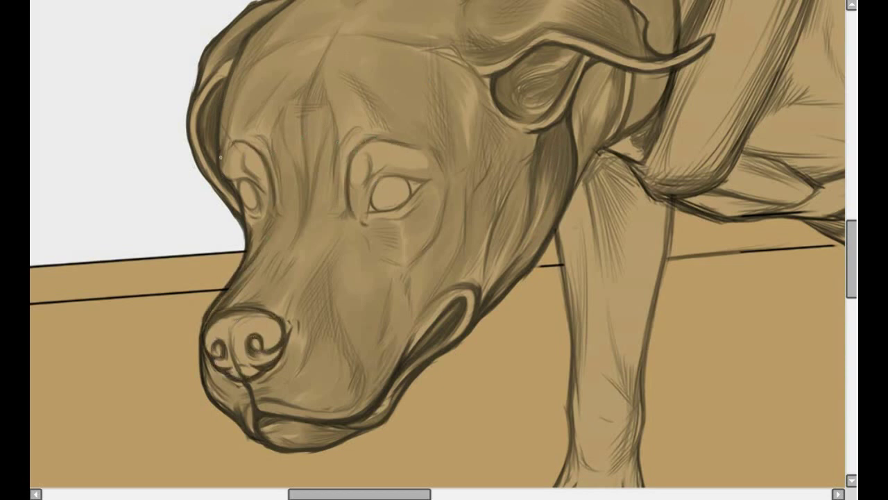
Pan to the body and darken the curved outline of the dog's shoulder
scroll(374, 151, up, 5)
scroll(375, 151, right, 3)
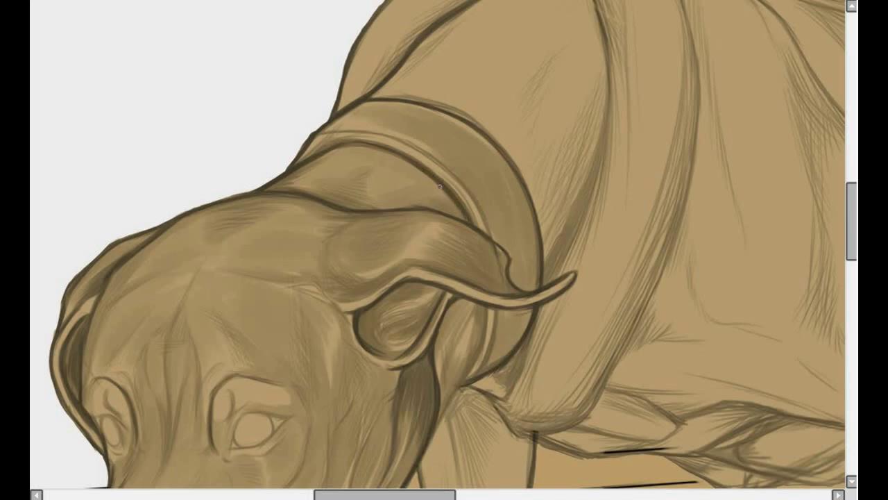
scroll(330, 409, down, 5)
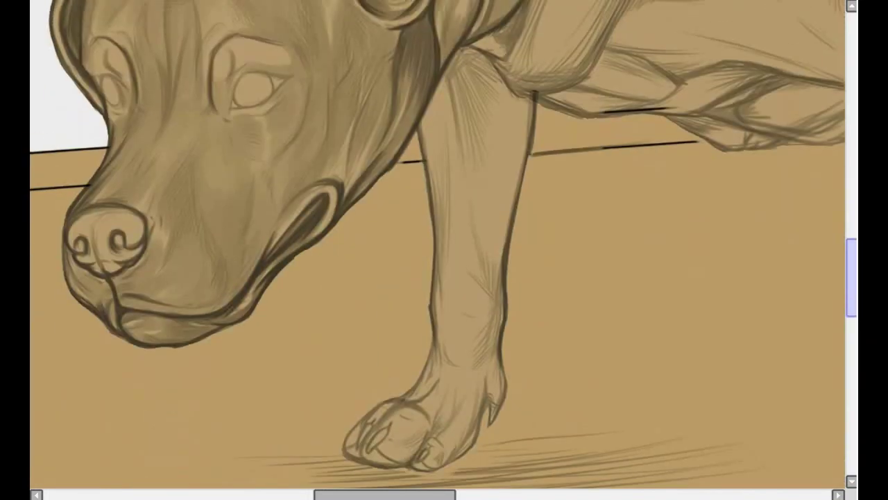
scroll(416, 277, up, 4)
scroll(508, 195, up, 2)
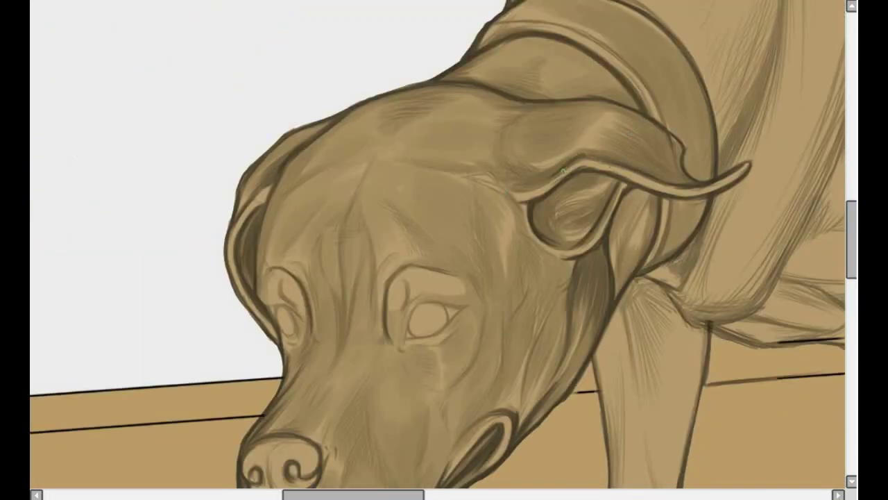
scroll(347, 197, down, 3)
scroll(524, 181, right, 3)
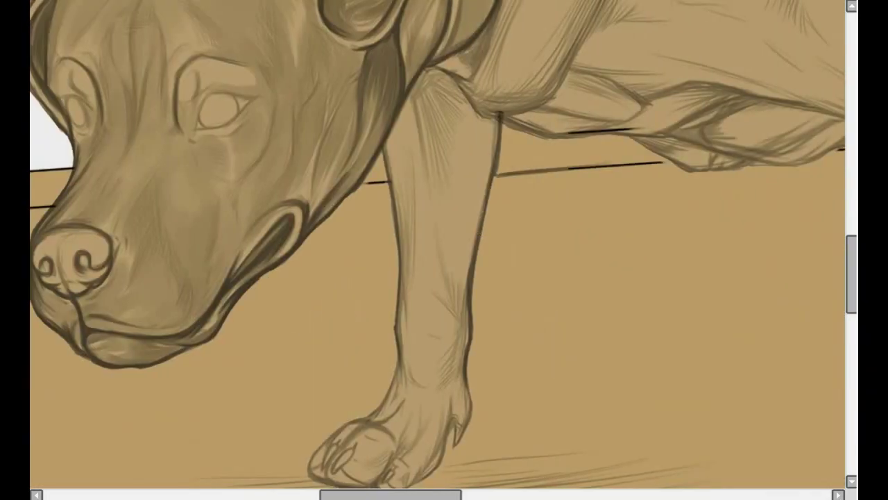
scroll(437, 249, up, 1)
scroll(437, 250, left, 1)
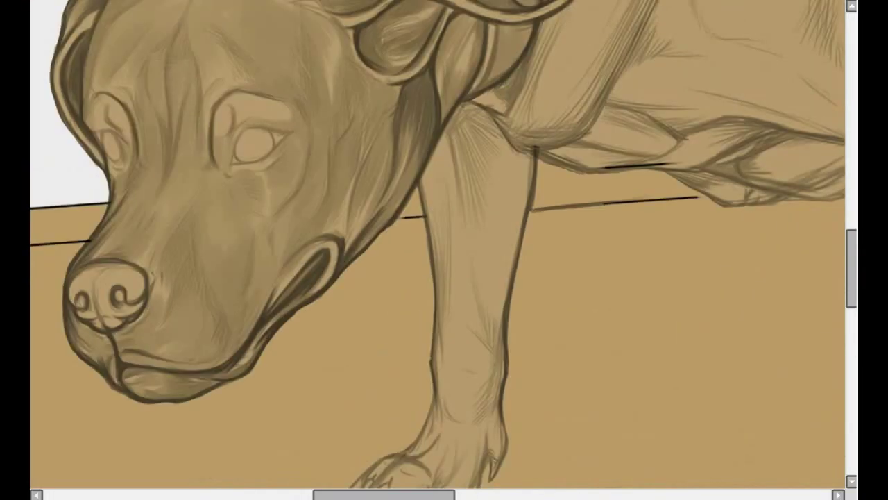
scroll(393, 289, down, 2)
scroll(393, 289, up, 5)
scroll(393, 289, left, 1)
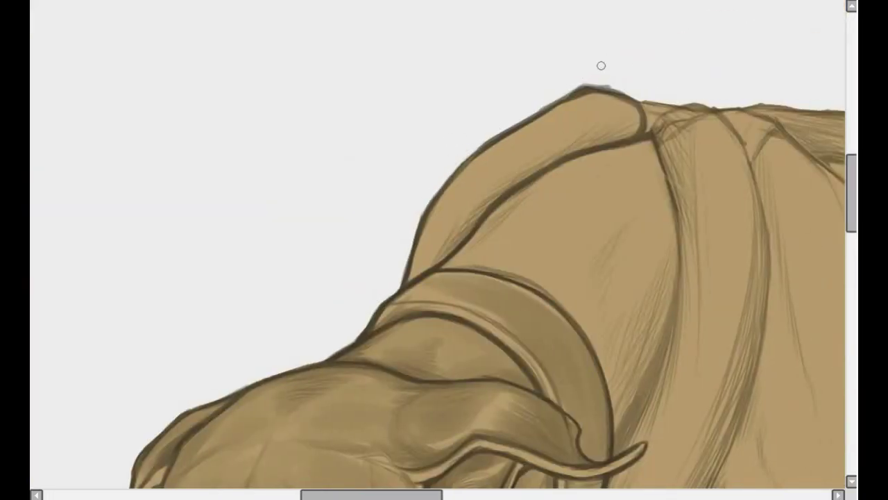
scroll(601, 65, down, 1)
scroll(601, 65, right, 3)
drag(429, 136, 378, 385)
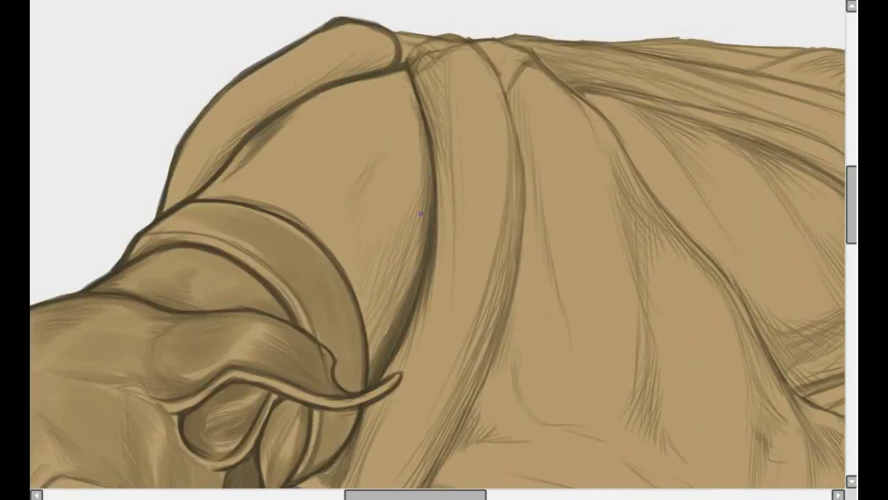
scroll(332, 233, down, 2)
drag(499, 195, 436, 325)
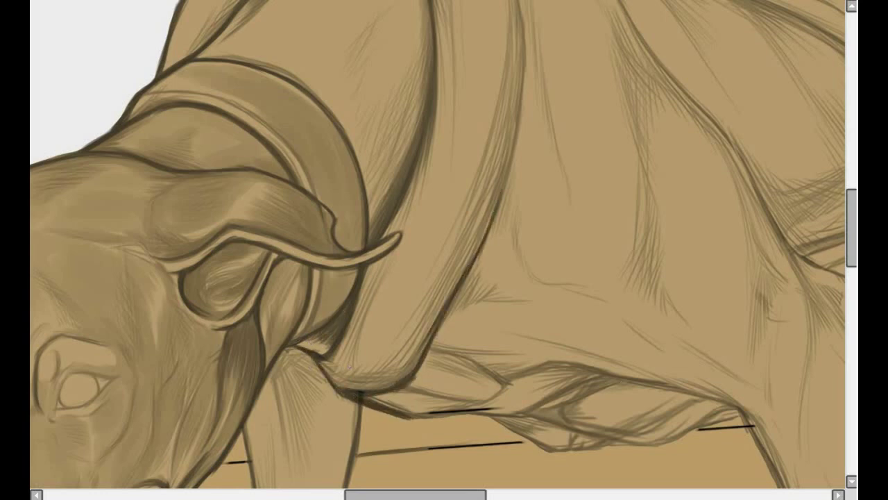
Redraw the underbelly line as a brown textured stroke
scroll(494, 347, down, 1)
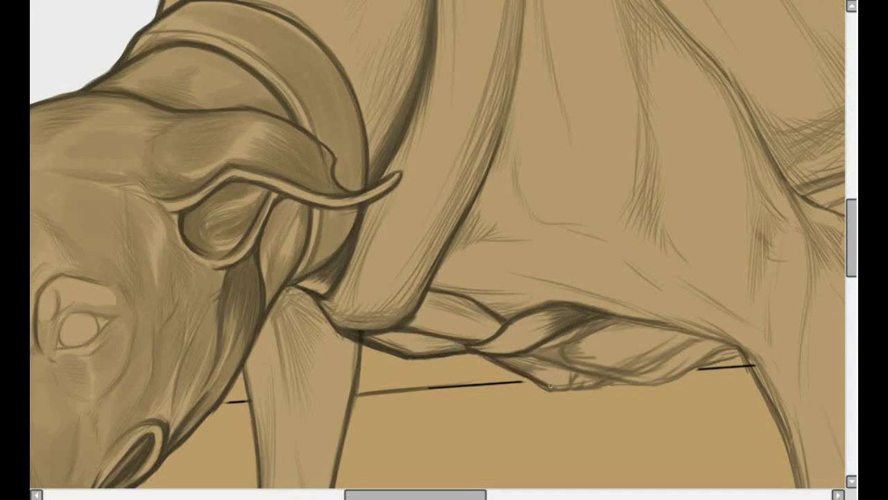
scroll(550, 385, down, 1)
scroll(555, 333, right, 2)
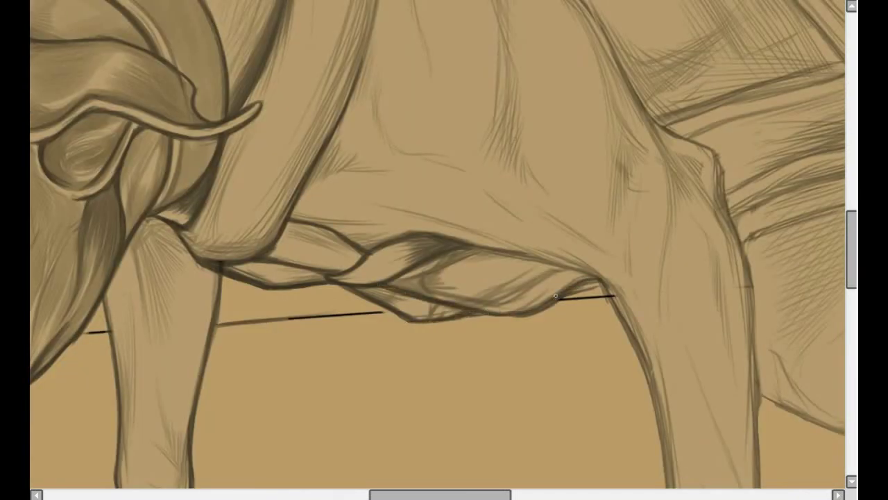
drag(611, 299, 452, 237)
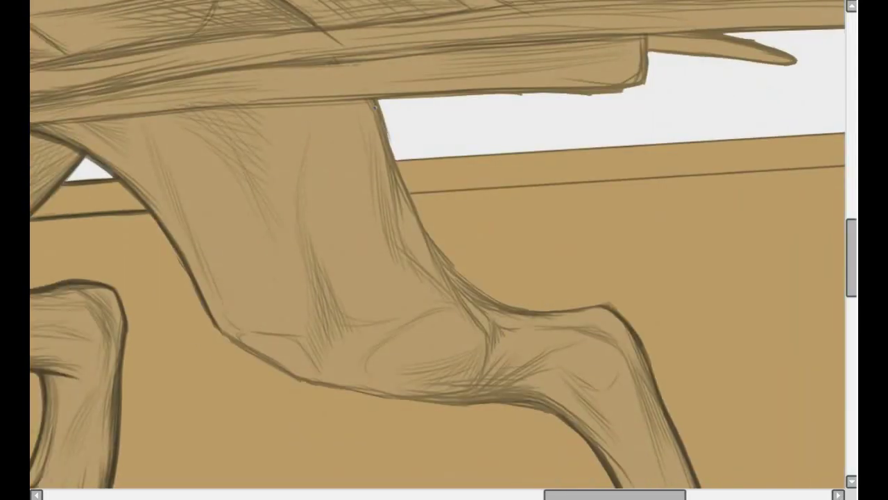
Darken the leg edge and belly line, then shade down the foreleg to the ankle and paw
drag(378, 104, 491, 301)
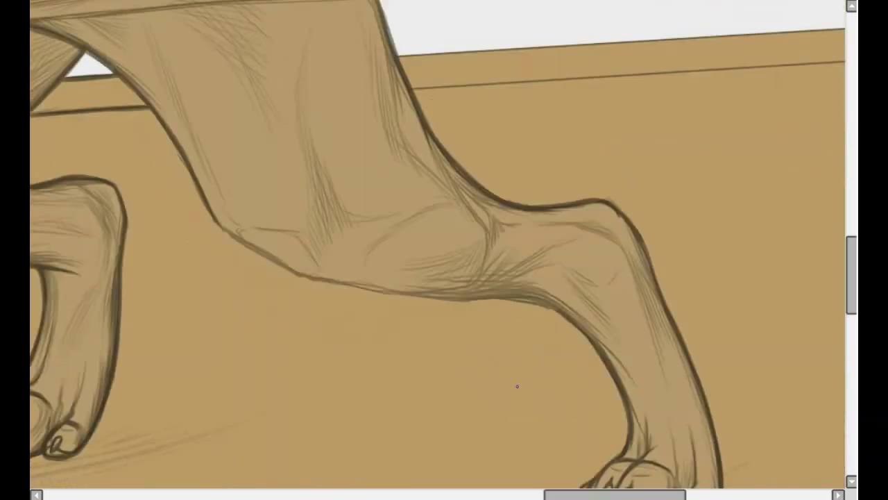
drag(586, 338, 462, 298)
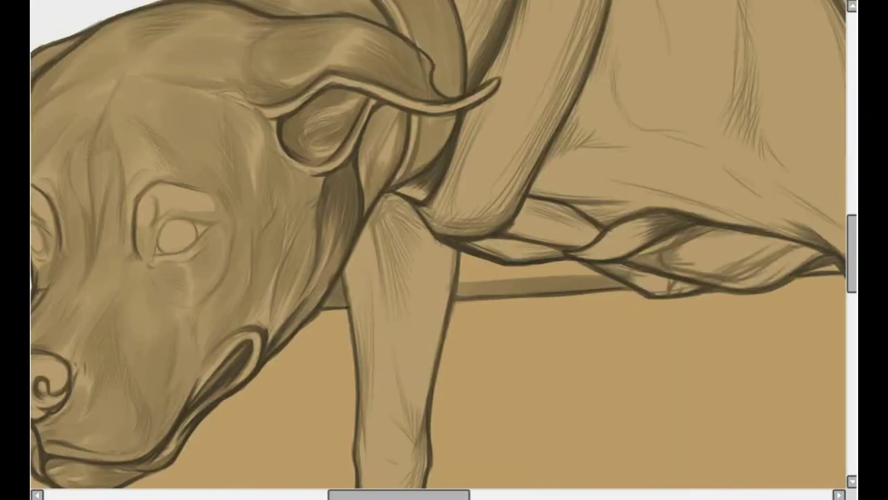
drag(401, 201, 396, 298)
drag(444, 250, 417, 416)
mouse_move(423, 180)
mouse_down()
mouse_move(393, 328)
mouse_move(386, 422)
mouse_move(407, 426)
mouse_up()
scroll(406, 426, down, 3)
drag(386, 273, 340, 337)
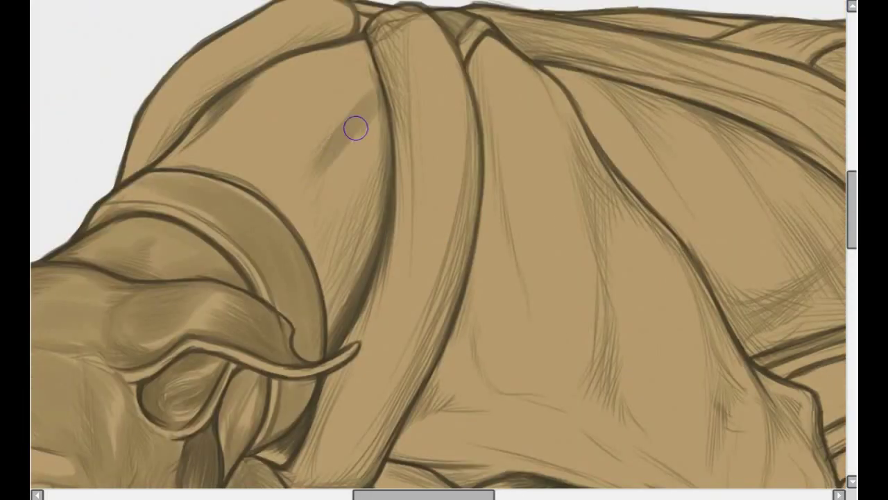
Build up dark shading across the shoulder behind the collar and down the body
mouse_move(354, 125)
mouse_down()
mouse_move(311, 232)
mouse_move(236, 143)
mouse_move(320, 175)
mouse_up()
scroll(319, 176, down, 5)
mouse_move(390, 178)
mouse_down()
mouse_move(620, 214)
mouse_move(652, 232)
mouse_move(512, 250)
mouse_up()
scroll(513, 250, up, 5)
mouse_move(426, 149)
mouse_down()
mouse_move(405, 103)
mouse_move(335, 201)
mouse_move(280, 188)
mouse_move(287, 201)
mouse_up()
mouse_move(486, 121)
mouse_down()
mouse_move(500, 398)
mouse_move(547, 139)
mouse_move(562, 416)
mouse_up()
scroll(509, 227, down, 3)
mouse_move(509, 227)
mouse_down()
mouse_move(407, 341)
mouse_move(486, 289)
mouse_move(506, 222)
mouse_up()
scroll(509, 131, up, 3)
drag(509, 131, 471, 391)
Shade the back muscles and darken the diagonal back band down to the crossing
scroll(594, 85, right, 5)
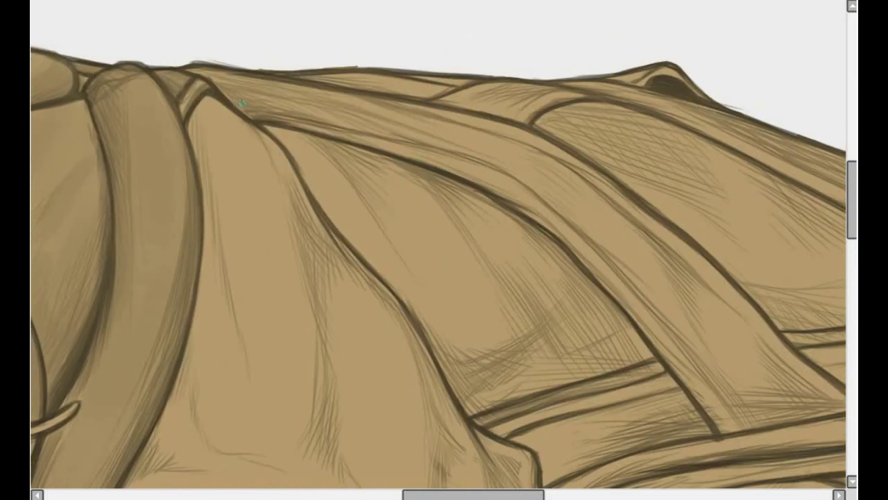
mouse_move(449, 156)
mouse_down()
mouse_move(230, 94)
mouse_move(533, 195)
mouse_up()
drag(476, 167, 633, 287)
scroll(458, 125, right, 2)
drag(297, 125, 557, 282)
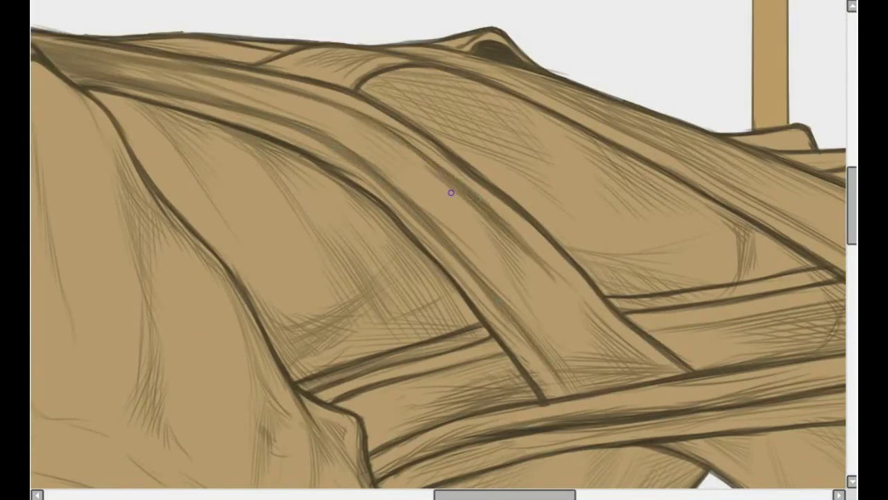
drag(451, 193, 644, 359)
mouse_move(601, 377)
mouse_down()
mouse_move(630, 365)
mouse_move(354, 145)
mouse_move(630, 371)
mouse_move(438, 244)
mouse_up()
Shade the horizontal band across the back and the top edge of the back
scroll(438, 243, down, 3)
scroll(438, 243, right, 1)
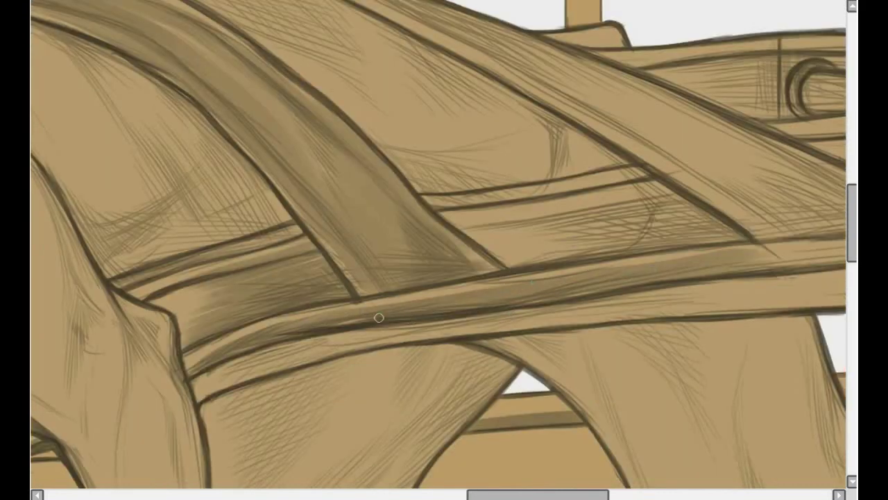
drag(377, 317, 722, 236)
mouse_move(700, 208)
mouse_down()
mouse_move(476, 231)
mouse_move(540, 199)
mouse_up()
scroll(540, 199, up, 3)
scroll(540, 199, left, 1)
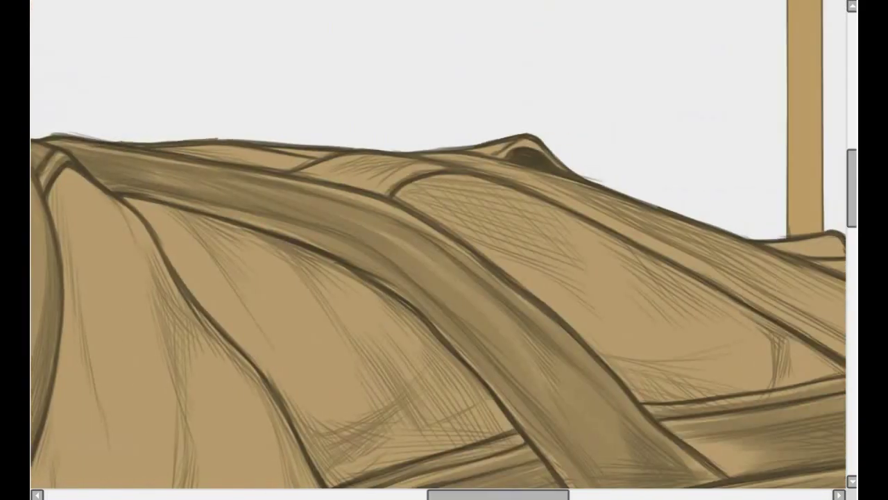
drag(409, 181, 384, 159)
drag(306, 156, 211, 166)
Lay long shading strokes along the diagonal harness band
scroll(306, 156, right, 2)
scroll(306, 156, down, 1)
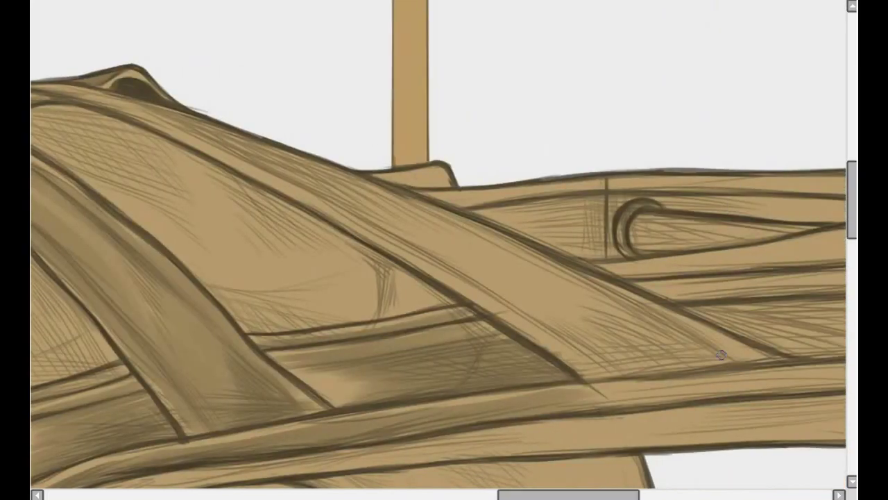
mouse_move(125, 102)
mouse_down()
mouse_move(290, 166)
mouse_move(576, 313)
mouse_move(728, 354)
mouse_up()
drag(659, 312, 548, 374)
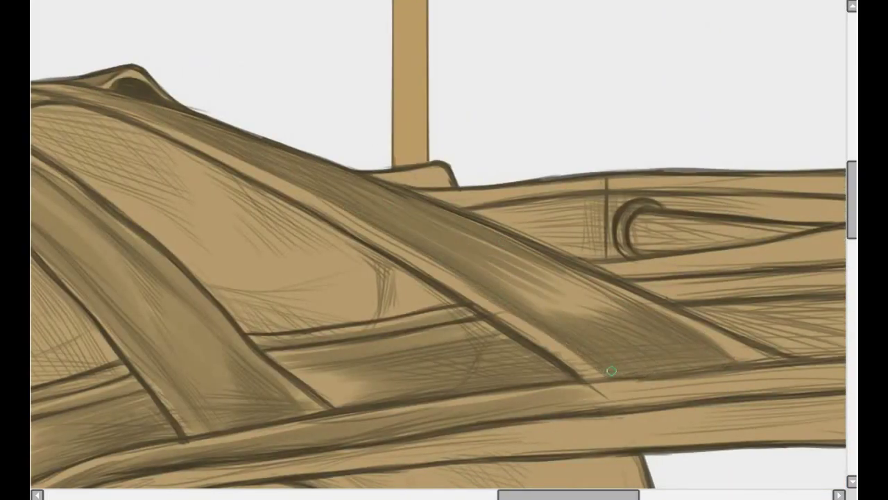
drag(479, 278, 374, 232)
Make the diagonal band noticeably darker with repeated strokes
scroll(375, 232, down, 3)
scroll(375, 232, up, 2)
scroll(374, 233, right, 2)
scroll(444, 250, down, 2)
drag(333, 139, 514, 160)
drag(257, 132, 507, 249)
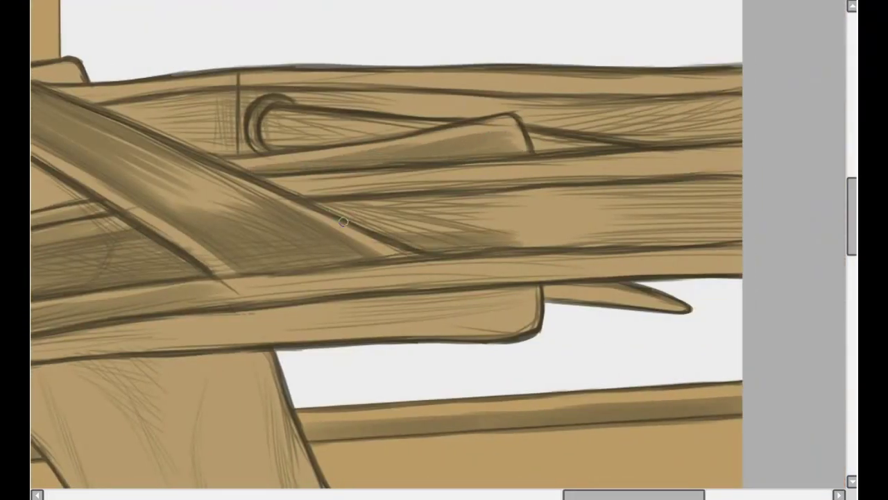
drag(319, 208, 541, 208)
mouse_move(755, 213)
mouse_down()
mouse_move(546, 291)
mouse_move(499, 276)
mouse_move(659, 424)
mouse_up()
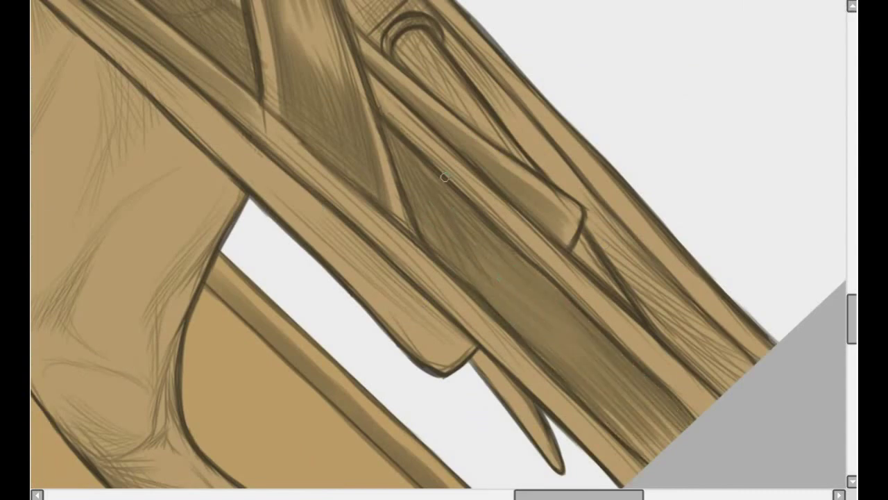
mouse_move(442, 179)
mouse_down()
mouse_move(638, 353)
mouse_move(538, 329)
mouse_move(377, 238)
mouse_up()
Add more shading along the band, including one long sweeping stroke
drag(416, 264, 624, 479)
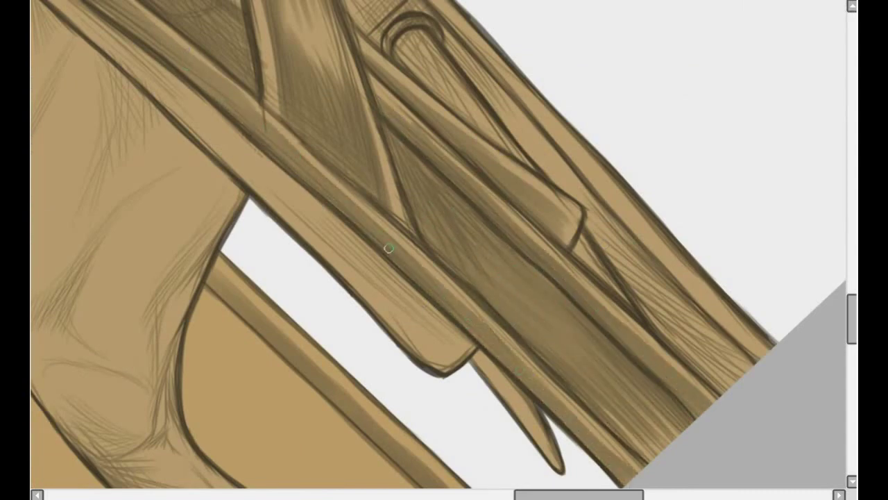
drag(479, 353, 562, 465)
drag(486, 139, 411, 40)
scroll(444, 249, down, 1)
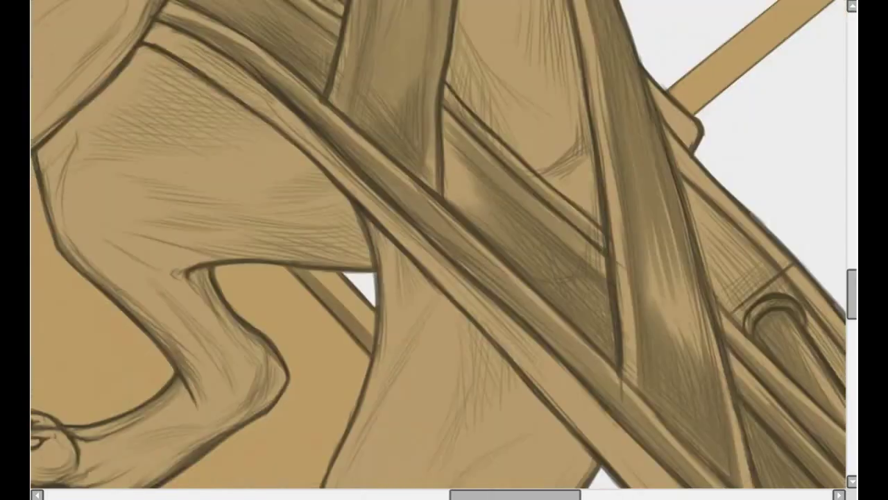
mouse_move(150, 27)
mouse_down()
mouse_move(357, 174)
mouse_move(660, 465)
mouse_up()
scroll(691, 258, up, 1)
drag(690, 258, 777, 378)
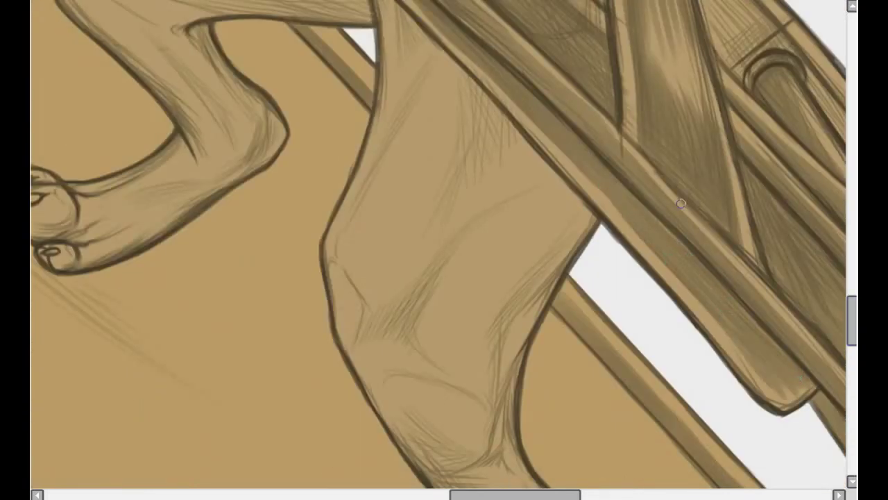
Add short shading strokes on the band
scroll(624, 312, up, 3)
scroll(625, 312, right, 2)
scroll(555, 299, down, 2)
scroll(527, 298, up, 2)
drag(551, 347, 486, 208)
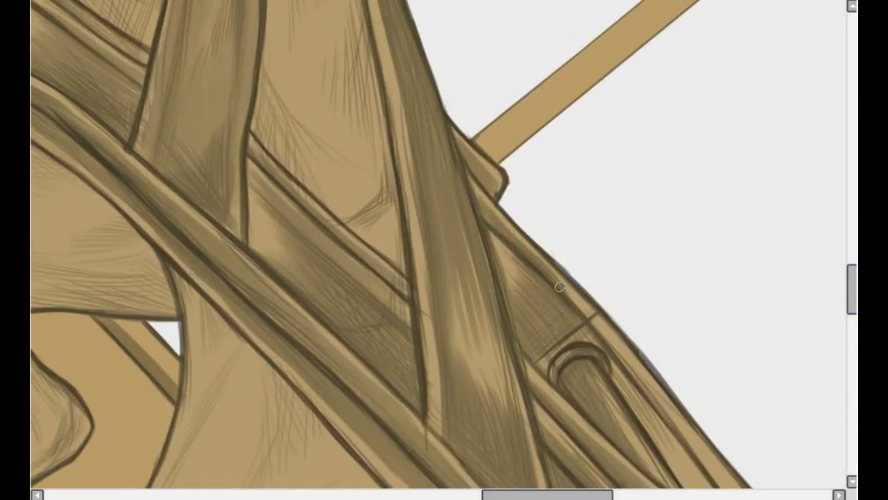
drag(555, 285, 597, 323)
Paint further dark strokes over the band's lower section
scroll(555, 298, down, 3)
scroll(555, 298, right, 2)
drag(485, 125, 708, 416)
scroll(555, 298, down, 3)
scroll(555, 298, right, 2)
drag(485, 160, 659, 353)
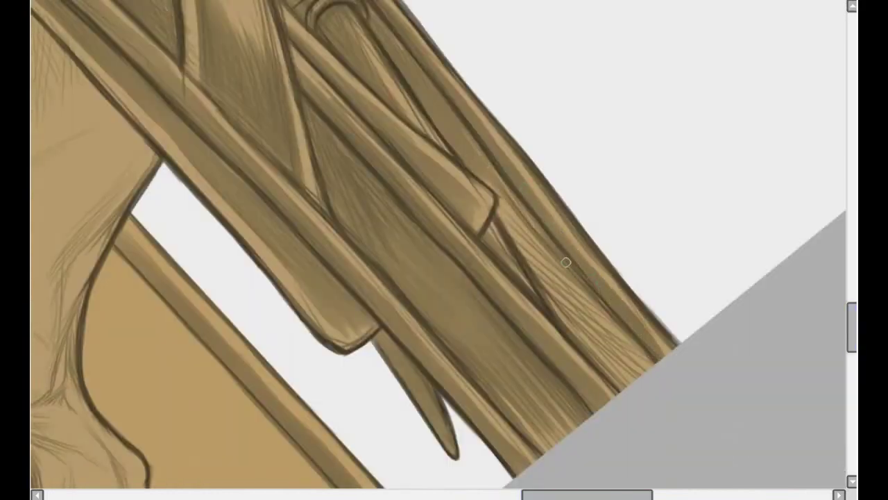
drag(499, 180, 583, 340)
drag(624, 361, 552, 243)
Hatch shading on the left slope of the back and the diagonal band
scroll(444, 250, up, 5)
scroll(444, 250, left, 3)
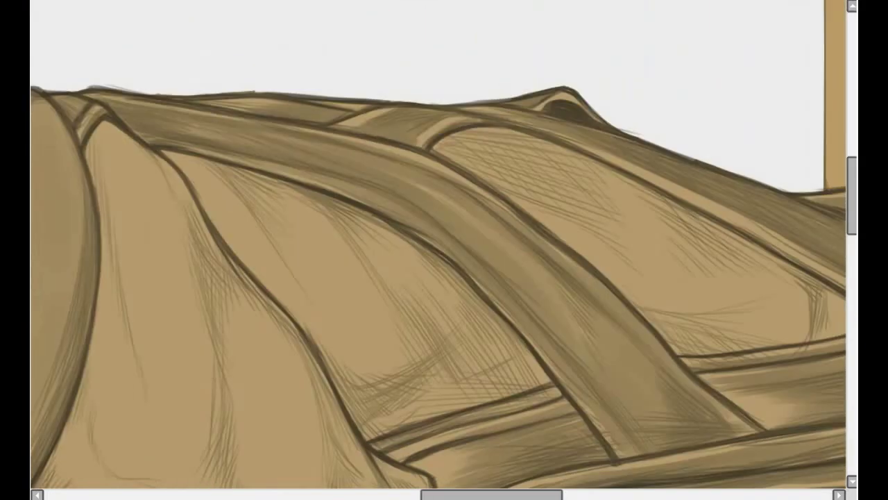
drag(333, 125, 229, 173)
drag(349, 180, 533, 274)
drag(201, 118, 267, 194)
drag(232, 160, 315, 267)
drag(527, 278, 576, 344)
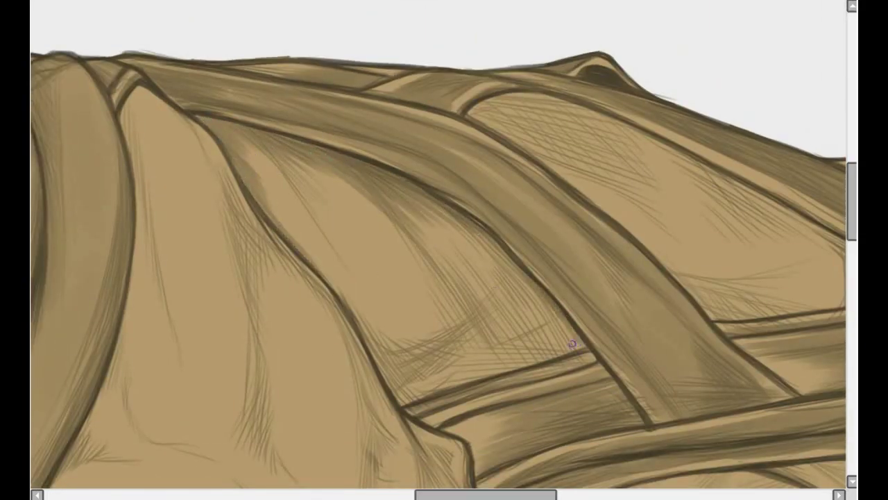
mouse_move(576, 260)
mouse_down()
mouse_move(525, 361)
mouse_move(480, 333)
mouse_move(409, 403)
mouse_move(389, 354)
mouse_up()
Hatch dark shading across the central slope of the back
drag(290, 162, 375, 270)
drag(317, 170, 437, 278)
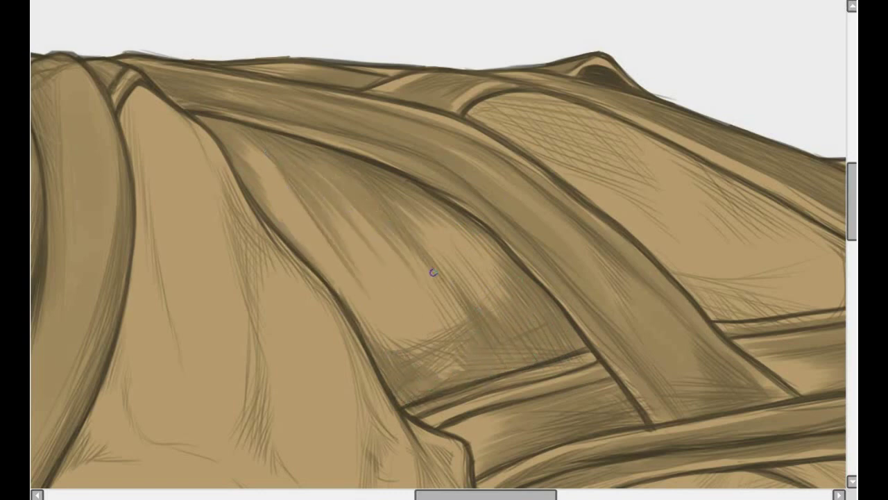
drag(417, 212, 465, 315)
drag(232, 139, 298, 202)
drag(427, 270, 417, 367)
drag(451, 291, 380, 370)
scroll(380, 369, down, 2)
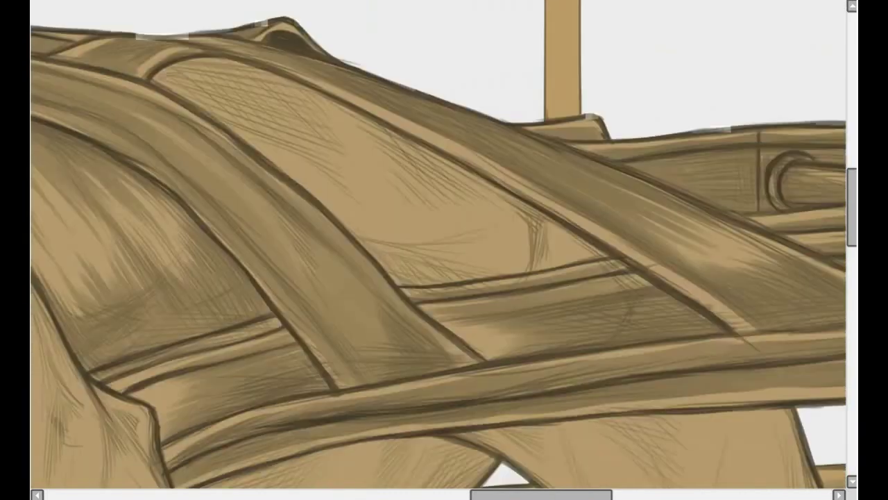
scroll(380, 369, down, 1)
scroll(278, 277, up, 2)
scroll(278, 278, up, 1)
Cover the light stroke and repaint the band's dark edge line
drag(489, 48, 497, 174)
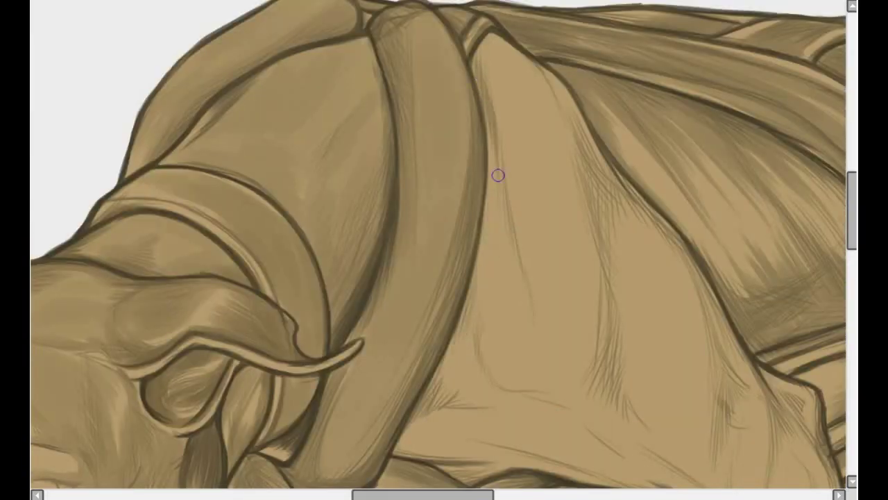
drag(500, 132, 486, 316)
drag(486, 62, 458, 317)
drag(485, 181, 402, 451)
drag(489, 34, 590, 148)
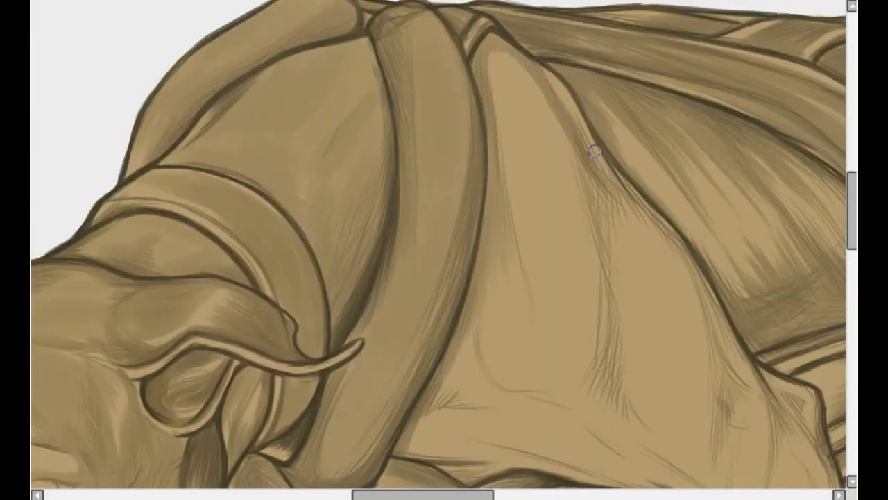
scroll(590, 148, down, 2)
scroll(590, 149, right, 2)
drag(423, 389, 306, 409)
Shade the shoulder, darken the band edge, and tone down the lower highlight
drag(313, 361, 569, 430)
drag(326, 340, 451, 357)
drag(367, 336, 541, 410)
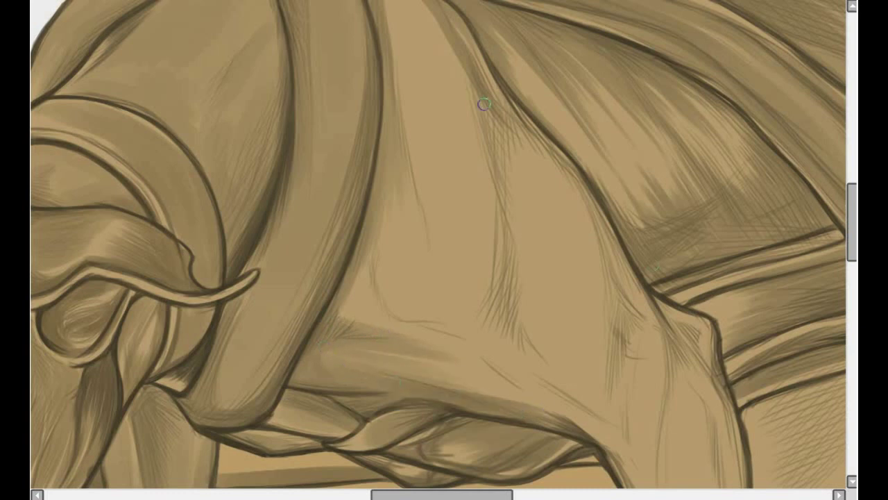
drag(485, 62, 525, 234)
drag(478, 118, 549, 374)
drag(527, 159, 625, 361)
Add more dark strokes over the lower shoulder and chest area
drag(618, 392, 610, 263)
scroll(611, 264, down, 2)
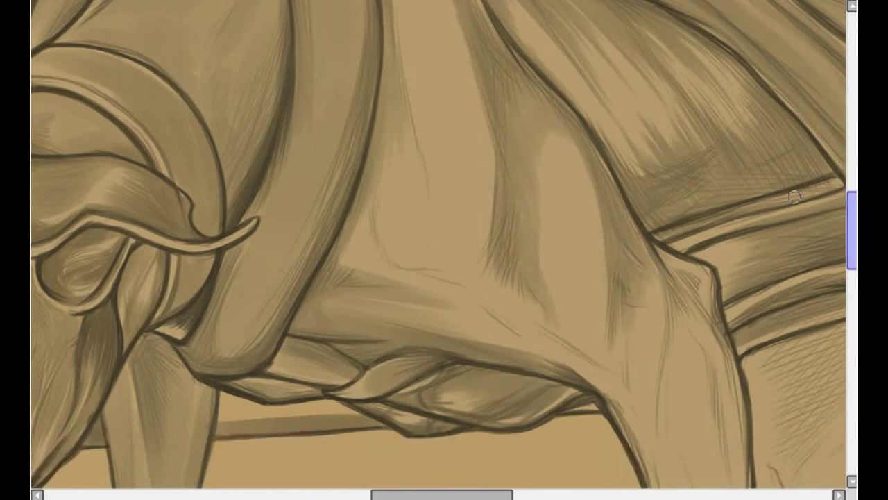
drag(700, 263, 659, 389)
drag(645, 292, 569, 339)
drag(603, 312, 417, 323)
scroll(416, 323, up, 3)
drag(393, 75, 438, 244)
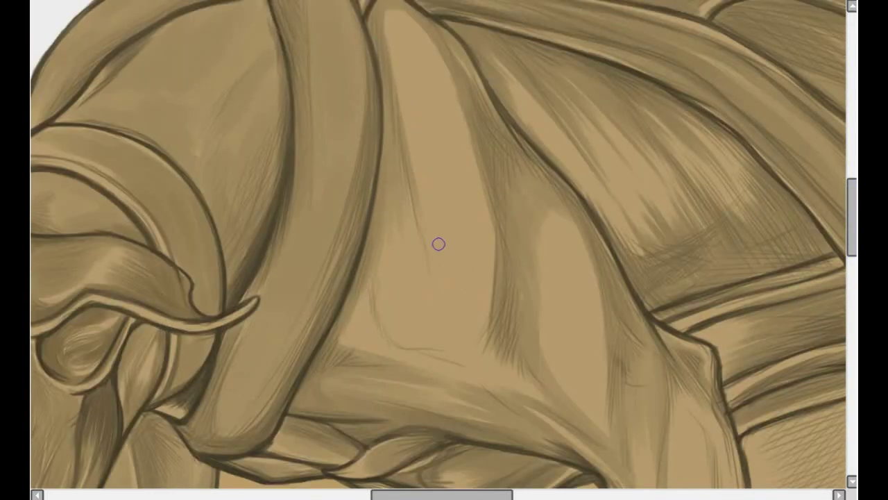
drag(390, 35, 458, 232)
drag(416, 24, 465, 309)
drag(372, 277, 476, 383)
Add dark shading on the left shoulder fold
drag(527, 309, 456, 347)
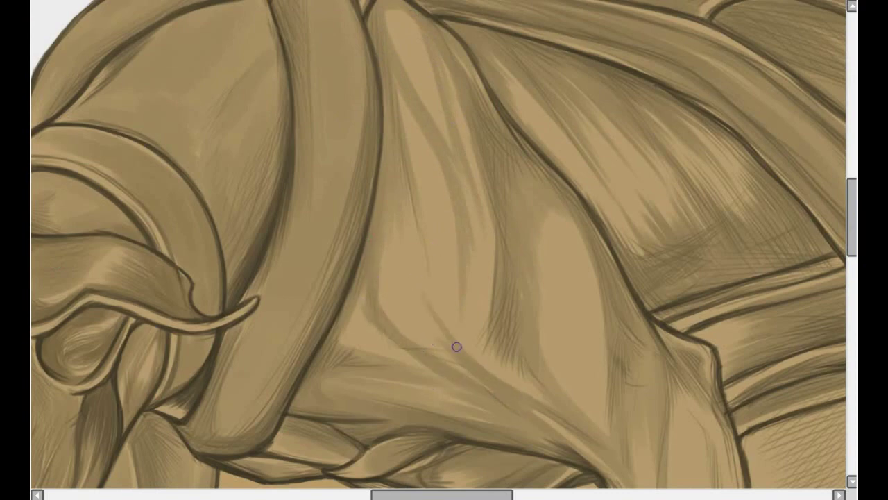
drag(417, 160, 244, 63)
drag(239, 21, 292, 215)
drag(218, 165, 264, 263)
Shade along the front leg with vertical dark strokes
drag(486, 389, 385, 84)
drag(402, 66, 444, 180)
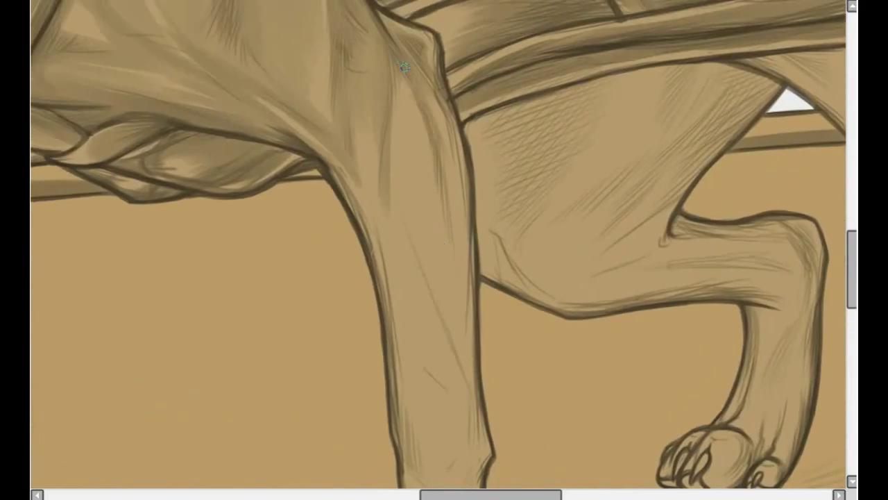
drag(426, 79, 465, 281)
drag(430, 132, 479, 416)
drag(392, 97, 402, 218)
drag(409, 201, 461, 336)
scroll(393, 288, down, 3)
Build up more short shading strokes on the lower front leg
drag(462, 187, 479, 259)
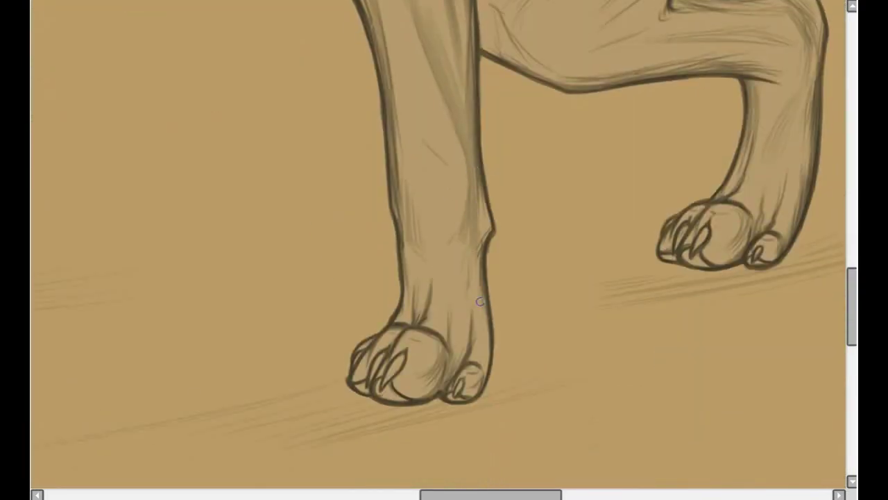
drag(472, 229, 489, 374)
drag(444, 290, 465, 383)
drag(437, 272, 451, 342)
drag(416, 335, 447, 383)
drag(419, 157, 461, 319)
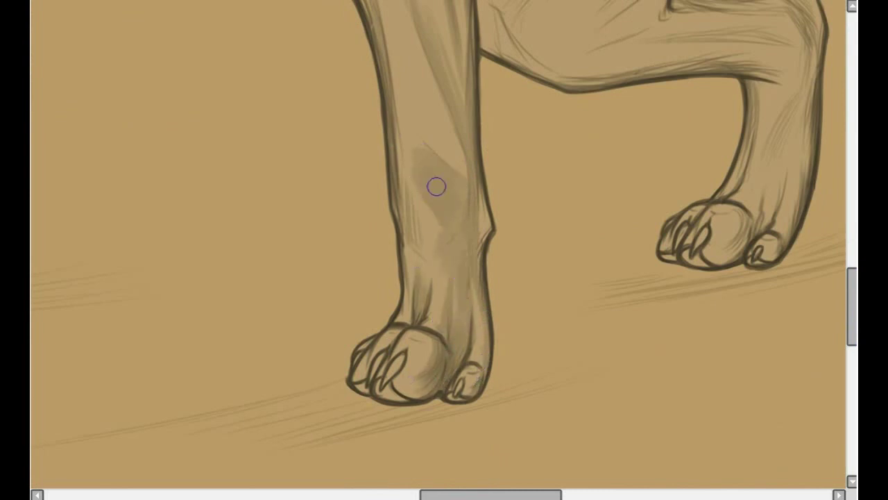
drag(433, 188, 406, 274)
scroll(430, 173, up, 2)
drag(434, 205, 454, 264)
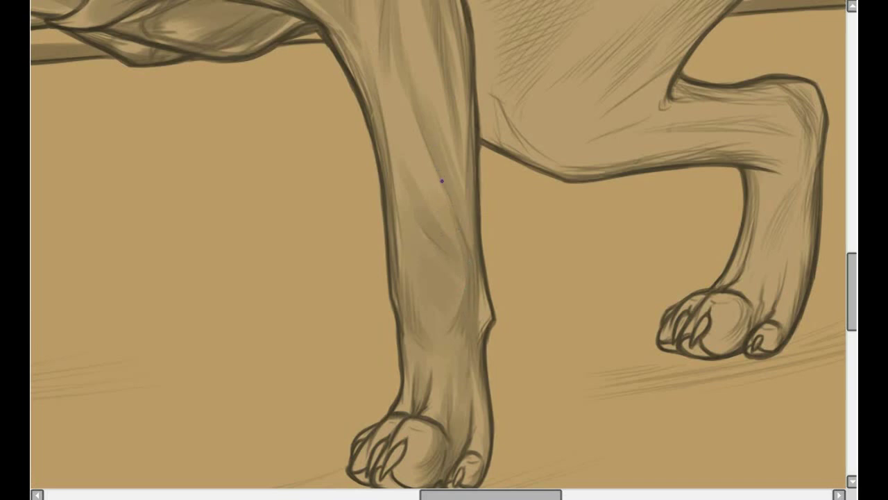
Shade along the hind leg and darken its right edge
drag(442, 180, 129, 149)
drag(437, 257, 465, 315)
drag(528, 181, 505, 295)
drag(496, 228, 470, 288)
drag(533, 94, 503, 176)
drag(469, 205, 448, 248)
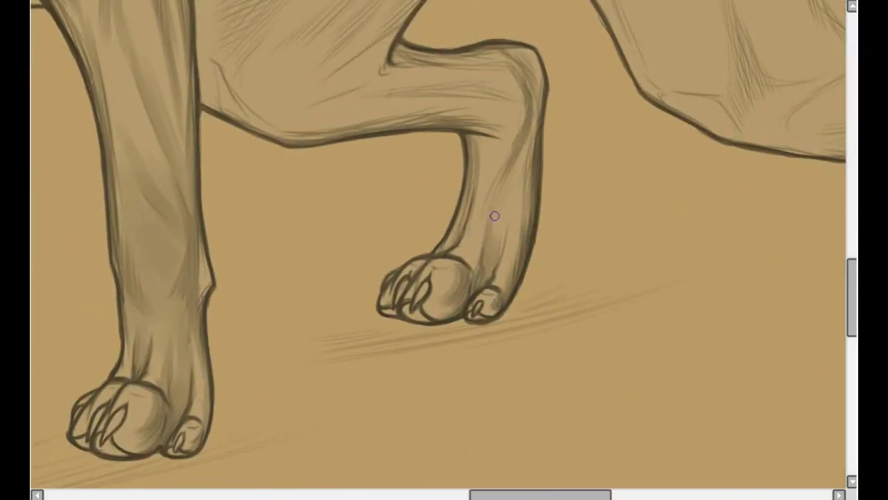
drag(530, 139, 494, 253)
drag(529, 170, 507, 257)
Paint dark strokes across the upper hind leg toward the belly
scroll(486, 174, up, 2)
mouse_move(537, 118)
mouse_down()
mouse_move(523, 221)
mouse_move(510, 174)
mouse_up()
drag(520, 136, 436, 166)
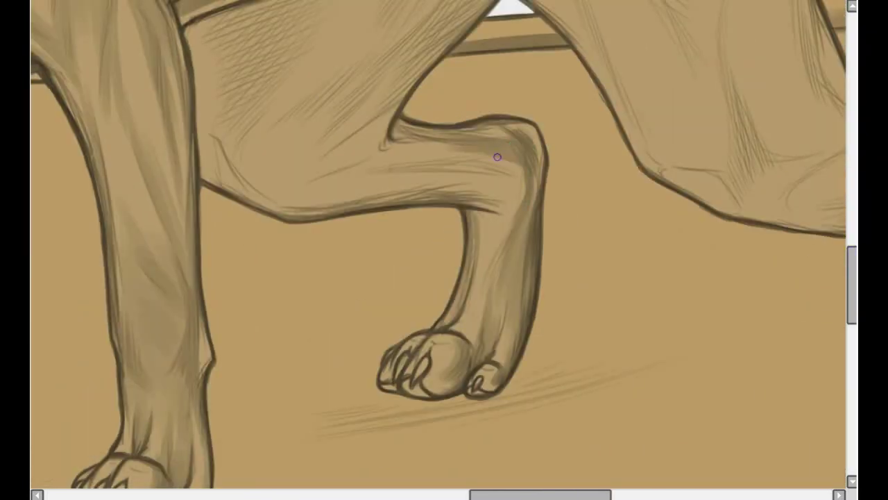
drag(507, 155, 421, 182)
drag(490, 189, 292, 212)
scroll(238, 141, up, 4)
mouse_move(479, 163)
mouse_down()
mouse_move(390, 238)
mouse_move(385, 222)
mouse_up()
drag(444, 129, 382, 212)
Darken the thigh muscles and the lower hind leg edge with hatched shadows
mouse_move(193, 186)
mouse_down()
mouse_move(208, 278)
mouse_move(292, 204)
mouse_up()
drag(201, 291, 257, 263)
mouse_move(284, 347)
mouse_down()
mouse_move(390, 127)
mouse_move(265, 271)
mouse_up()
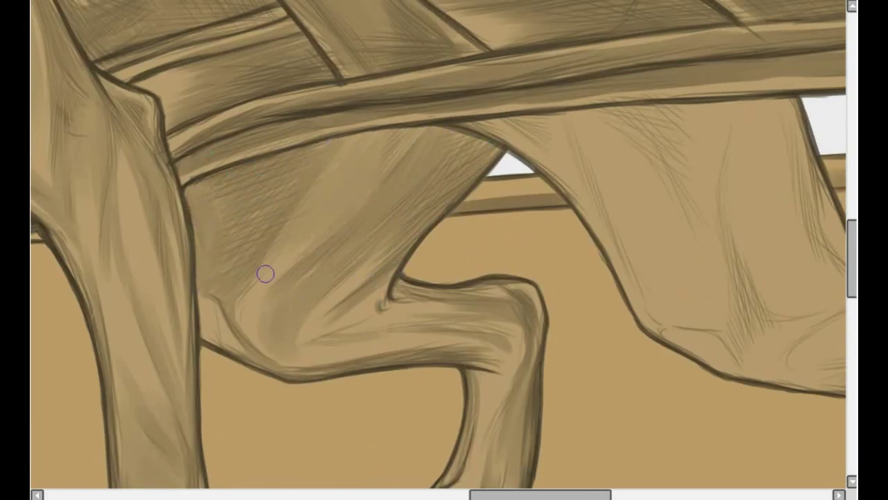
drag(243, 360, 353, 291)
drag(347, 347, 478, 326)
drag(208, 354, 249, 309)
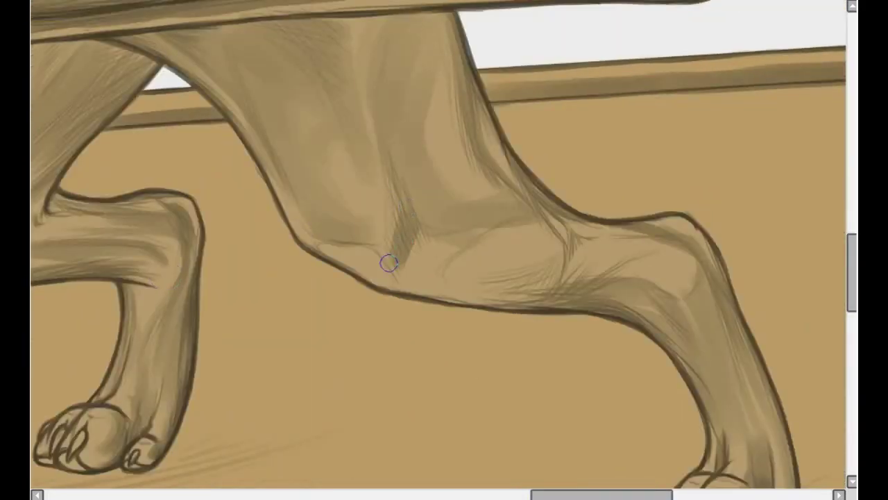
mouse_move(388, 259)
mouse_down()
mouse_move(542, 252)
mouse_move(446, 295)
mouse_move(690, 270)
mouse_move(578, 236)
mouse_move(652, 222)
mouse_up()
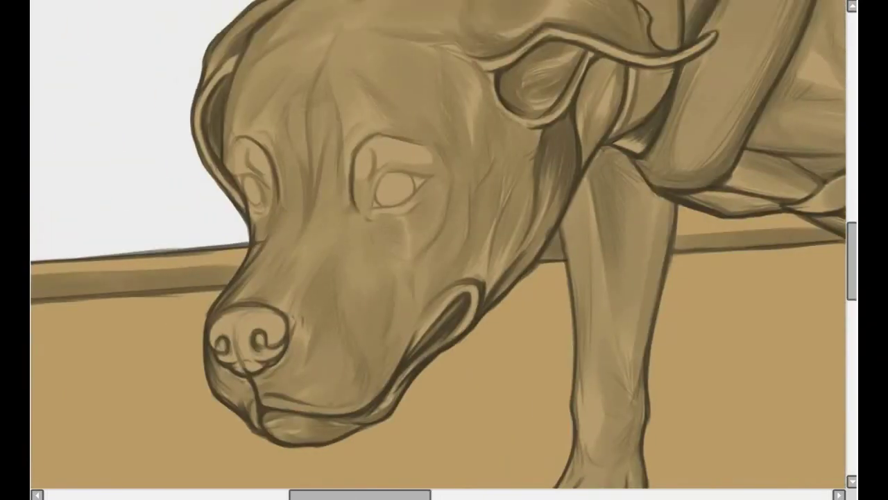
Shade the cheek beside the ear and eye, the lower jaw line and the neck area
drag(525, 169, 503, 243)
drag(541, 187, 494, 297)
mouse_move(461, 220)
mouse_down()
mouse_move(481, 153)
mouse_move(520, 104)
mouse_up()
drag(361, 423, 311, 393)
mouse_move(534, 146)
mouse_down()
mouse_move(513, 229)
mouse_move(486, 236)
mouse_up()
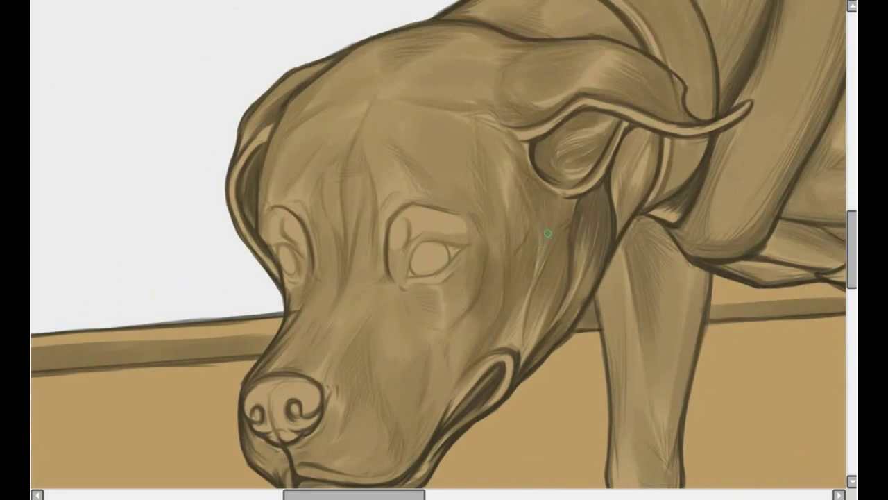
drag(513, 111, 478, 160)
mouse_move(687, 73)
mouse_down()
mouse_move(615, 97)
mouse_move(555, 174)
mouse_up()
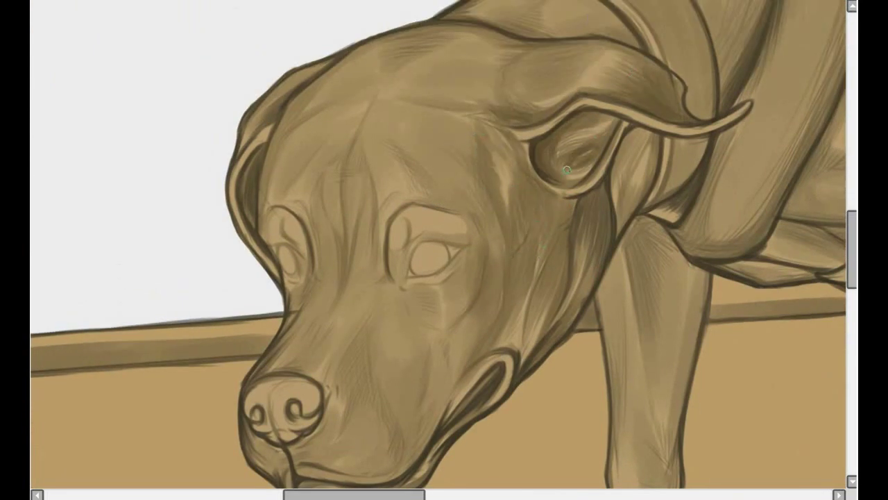
Darken the inside of the ear and shade the forehead and the cheek beside the ear
mouse_move(489, 45)
mouse_down()
mouse_move(530, 39)
mouse_move(459, 62)
mouse_up()
drag(388, 83, 486, 42)
mouse_move(527, 104)
mouse_down()
mouse_move(539, 51)
mouse_move(527, 118)
mouse_up()
drag(365, 59, 309, 104)
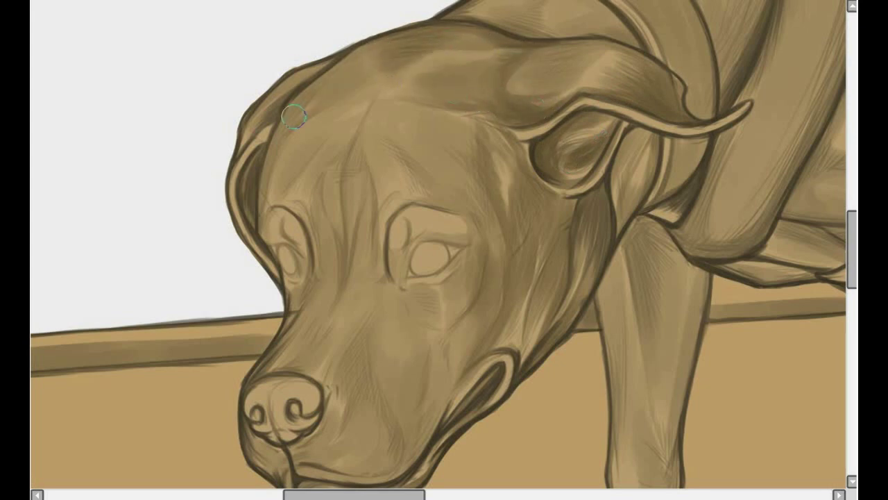
drag(437, 66, 340, 97)
drag(486, 160, 450, 239)
drag(500, 222, 492, 274)
Shade around both eyes, darken the brow and deepen the forehead shading
drag(264, 237, 287, 104)
drag(479, 118, 472, 184)
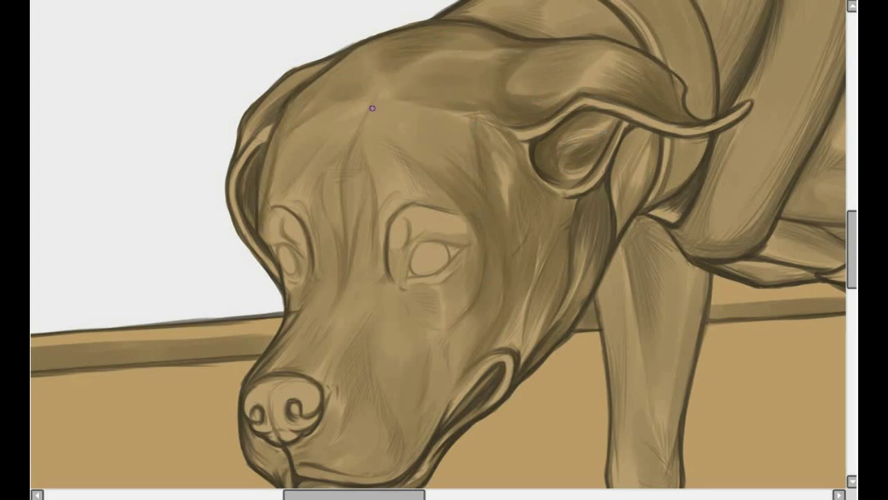
drag(374, 195, 396, 253)
drag(340, 150, 333, 309)
mouse_move(298, 201)
mouse_down()
mouse_move(315, 277)
mouse_move(287, 327)
mouse_up()
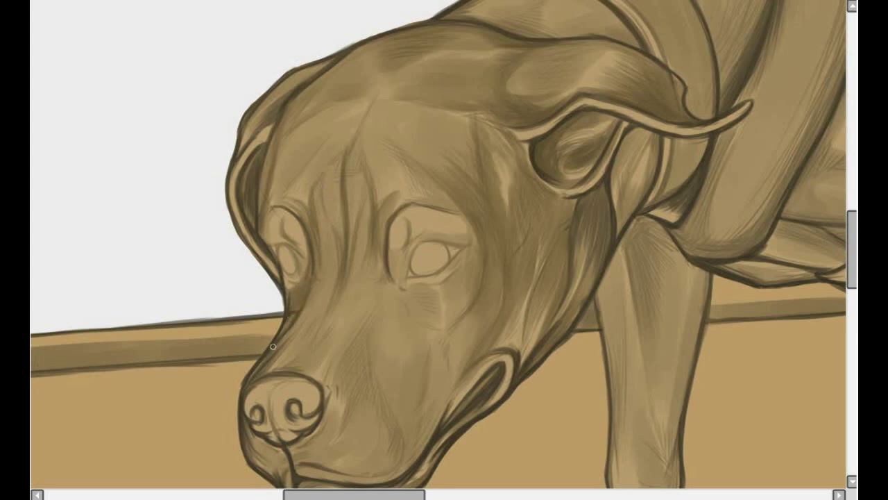
drag(444, 208, 377, 143)
drag(444, 167, 404, 111)
mouse_move(278, 209)
mouse_down()
mouse_move(317, 117)
mouse_move(360, 104)
mouse_move(361, 173)
mouse_up()
Add vertical wrinkles between the eyes and darken the right eye's upper and lower lids
drag(358, 201, 360, 270)
drag(334, 232, 351, 269)
drag(326, 186, 329, 274)
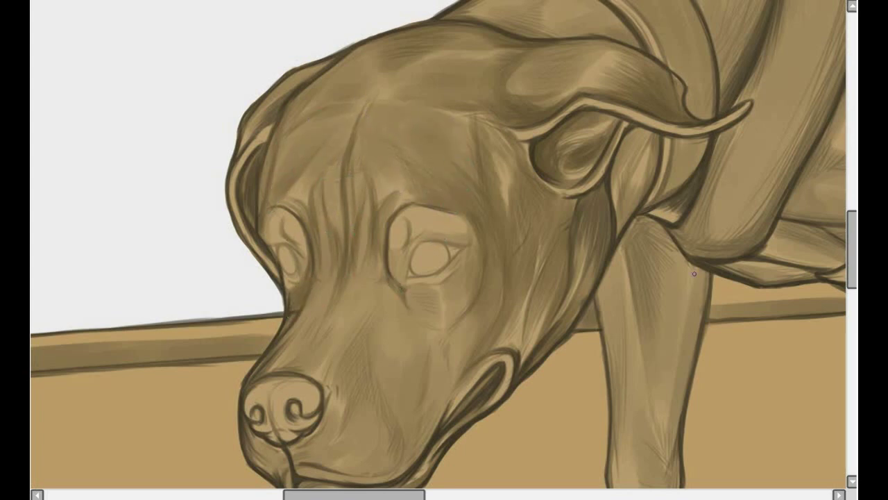
drag(408, 236, 414, 274)
drag(458, 249, 410, 276)
drag(419, 251, 463, 241)
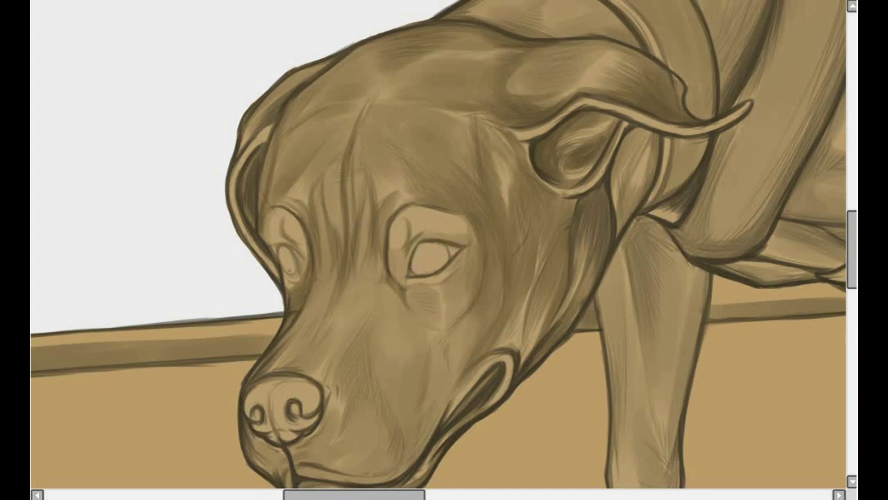
Shade the muzzle between eyes and nose and darken along the nose bridge
scroll(407, 239, down, 1)
drag(409, 251, 437, 290)
drag(462, 291, 414, 373)
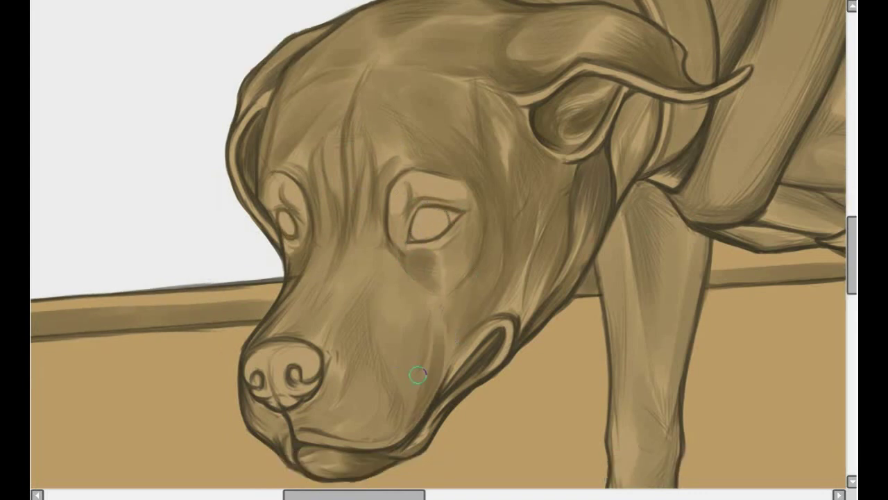
drag(417, 313, 375, 427)
mouse_move(392, 292)
mouse_down()
mouse_move(345, 394)
mouse_move(329, 392)
mouse_up()
drag(402, 258, 382, 295)
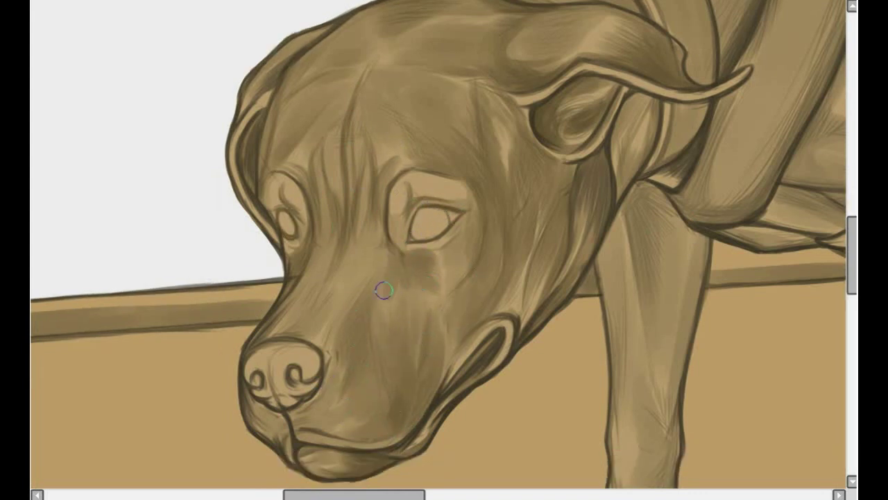
drag(374, 229, 284, 340)
scroll(421, 133, up, 4)
scroll(422, 132, right, 4)
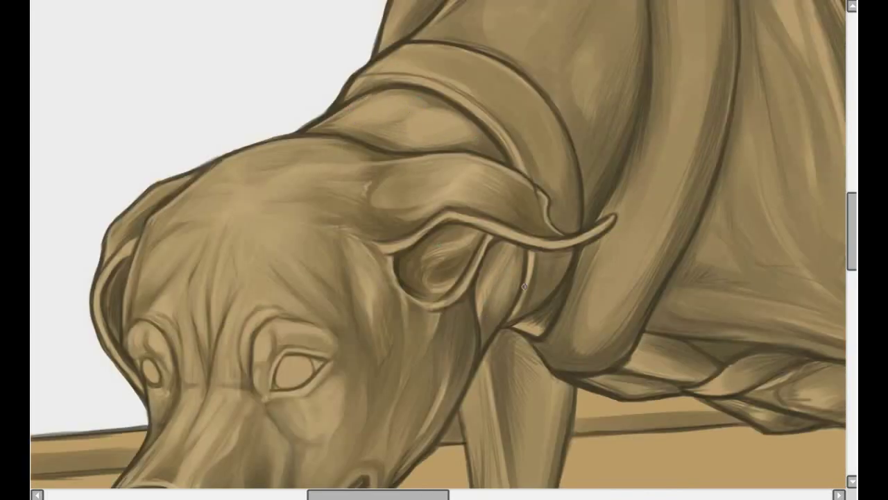
Highlight the upper and right edges of the collar band
mouse_move(520, 167)
mouse_down()
mouse_move(374, 84)
mouse_move(514, 132)
mouse_up()
drag(403, 52, 569, 166)
drag(437, 48, 532, 146)
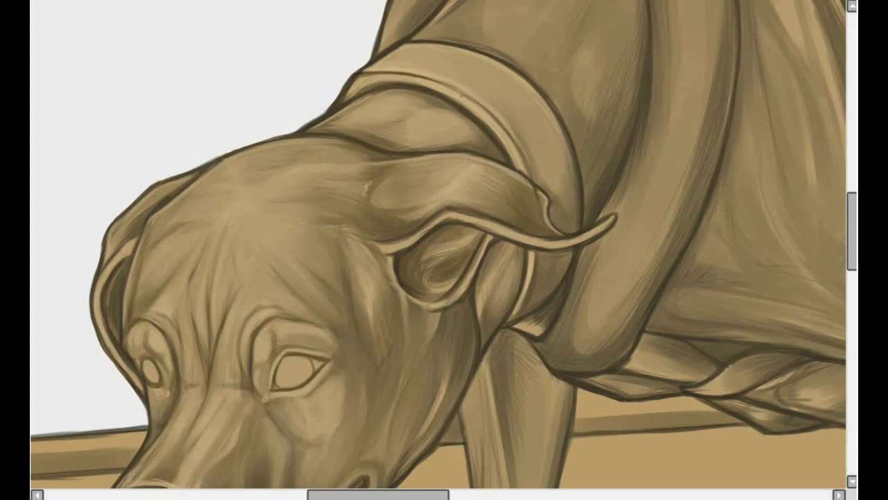
scroll(444, 250, up, 5)
scroll(444, 250, right, 2)
Add light highlights across the shoulder, neck and around the collar
drag(485, 114, 422, 186)
drag(541, 222, 467, 159)
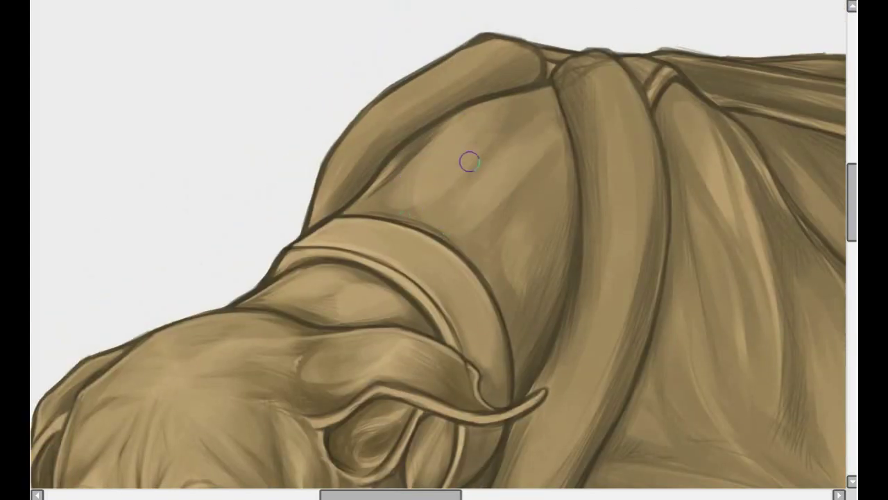
drag(562, 305, 514, 199)
drag(534, 107, 388, 181)
mouse_move(444, 123)
mouse_down()
mouse_move(368, 193)
mouse_move(461, 247)
mouse_up()
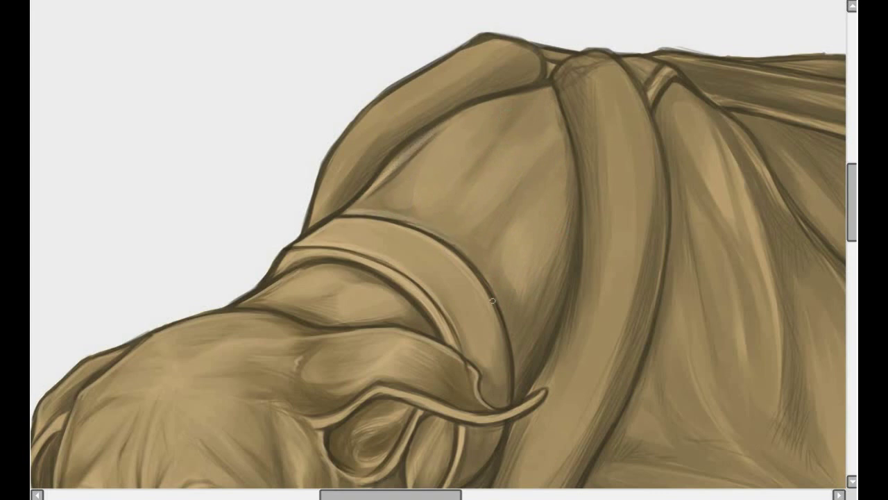
drag(548, 121, 460, 222)
drag(513, 104, 406, 190)
drag(565, 177, 538, 269)
Highlight the shoulder, the upper leg and along the shoulder strap
drag(541, 161, 473, 239)
drag(496, 49, 364, 136)
drag(402, 110, 335, 194)
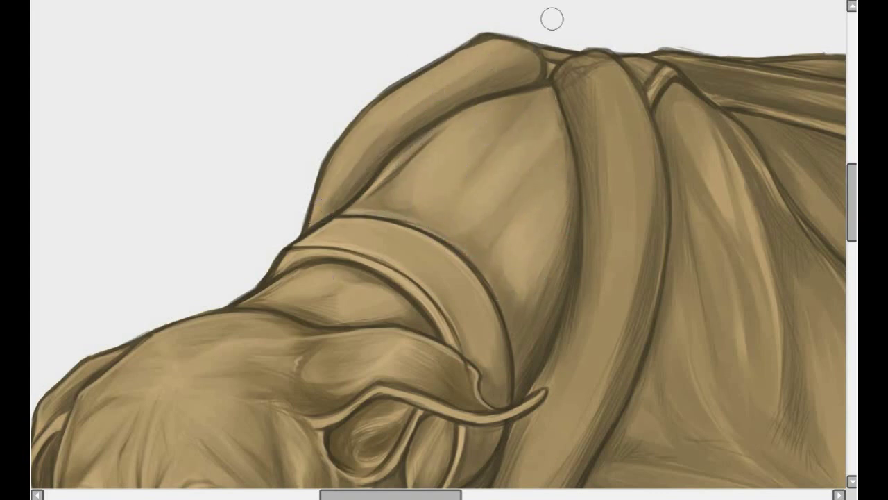
mouse_move(628, 72)
mouse_down()
mouse_move(596, 396)
mouse_move(563, 406)
mouse_up()
scroll(596, 231, down, 3)
drag(597, 231, 541, 387)
scroll(542, 386, up, 3)
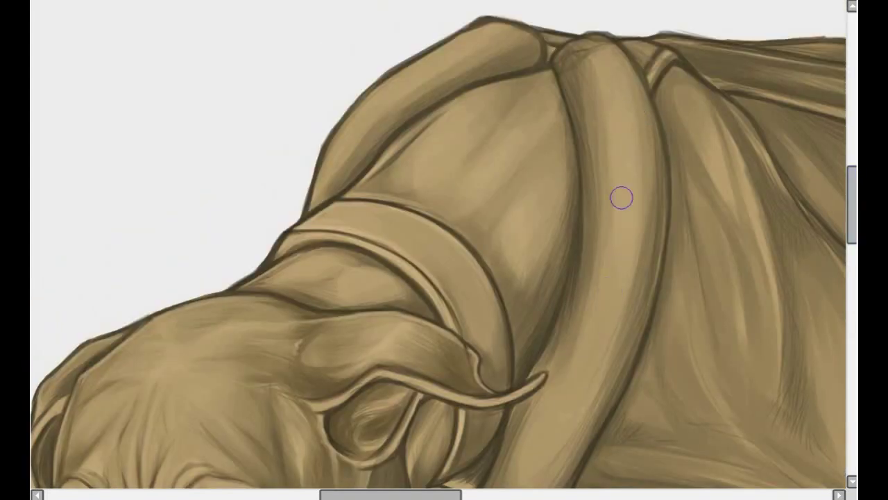
mouse_move(620, 196)
mouse_down()
mouse_move(578, 57)
mouse_move(605, 254)
mouse_up()
Lay further light strokes over the shoulder and strap area
scroll(604, 253, down, 2)
drag(589, 174, 545, 339)
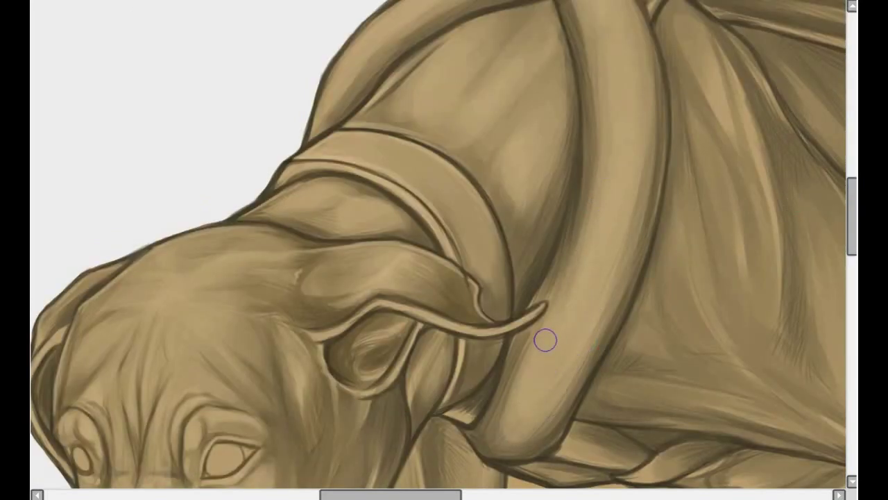
scroll(545, 339, up, 3)
drag(465, 45, 367, 118)
drag(336, 152, 312, 221)
scroll(312, 221, down, 3)
drag(624, 229, 646, 302)
scroll(645, 303, up, 3)
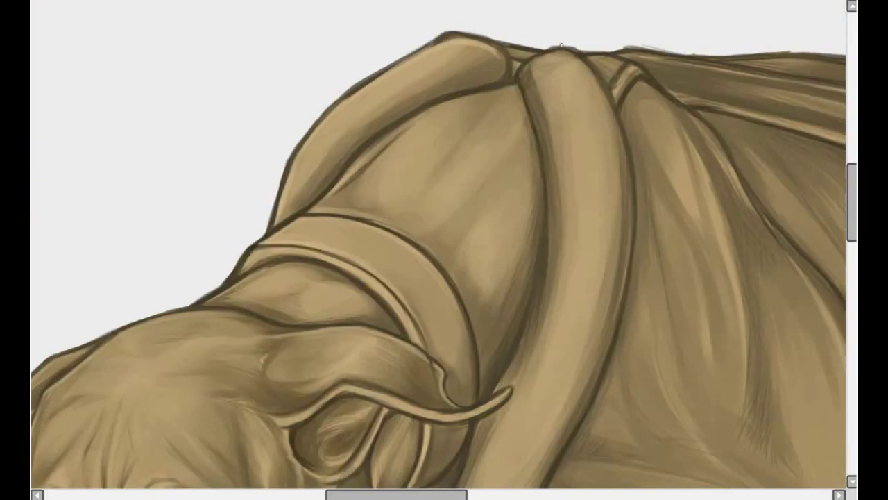
drag(597, 59, 624, 271)
drag(545, 61, 555, 326)
Highlight down the harness strap and add faint highlights on the upper shoulder
drag(610, 208, 569, 451)
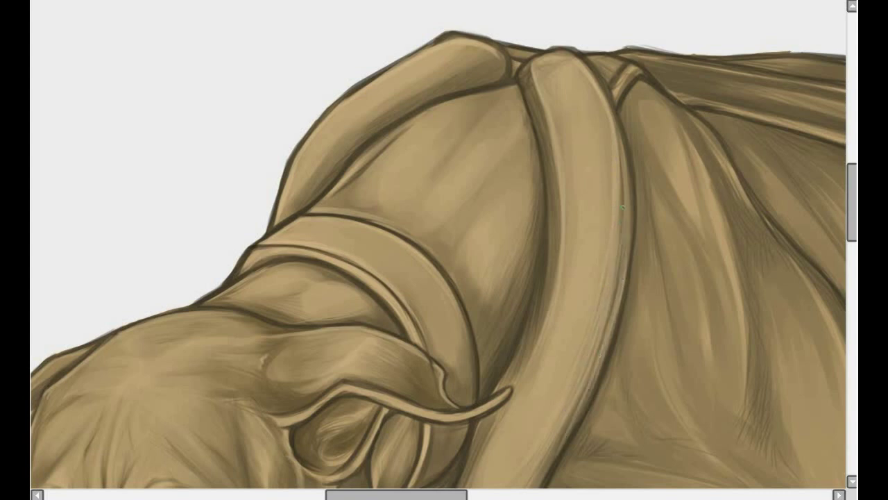
scroll(569, 451, down, 3)
drag(545, 291, 555, 347)
scroll(552, 40, up, 3)
scroll(497, 119, up, 1)
mouse_move(548, 110)
mouse_down()
mouse_move(464, 140)
mouse_move(392, 202)
mouse_up()
drag(552, 112, 496, 119)
scroll(344, 237, down, 5)
scroll(344, 237, right, 2)
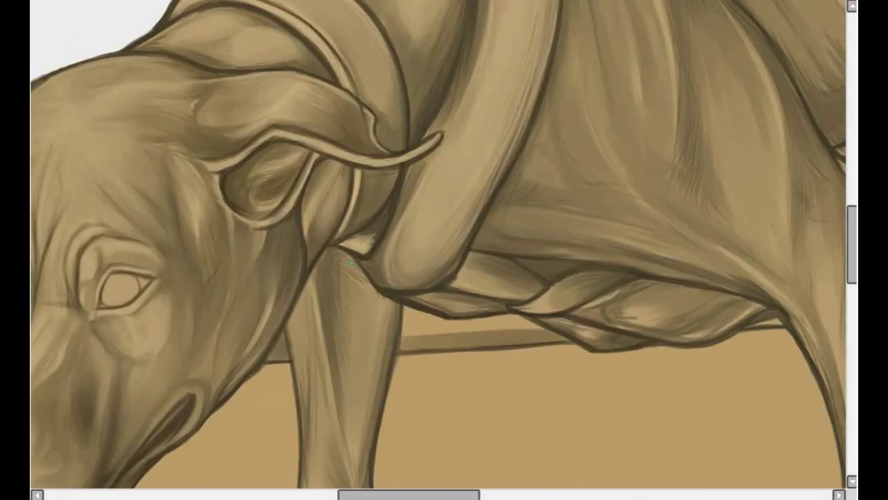
Highlight under the shoulder edge and start light strokes on the foreleg
mouse_move(416, 305)
mouse_down()
mouse_move(527, 284)
mouse_move(413, 309)
mouse_up()
scroll(451, 292, down, 3)
scroll(451, 291, left, 2)
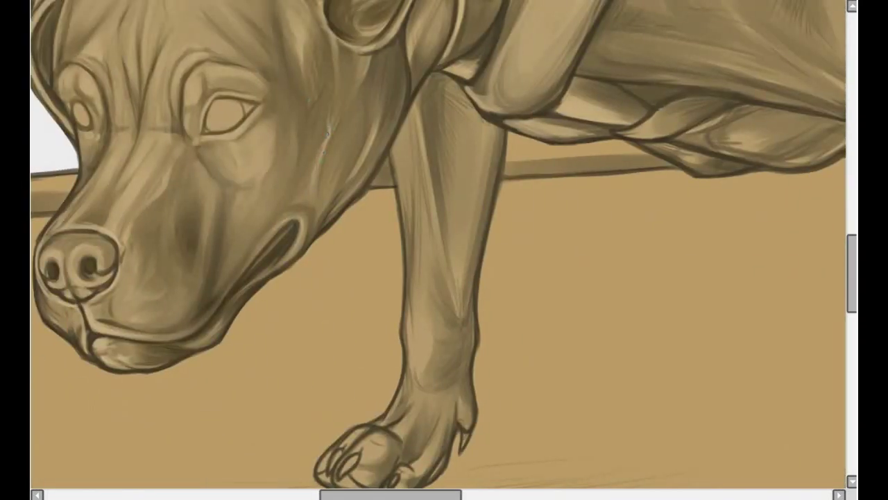
scroll(314, 229, down, 1)
drag(406, 114, 397, 202)
mouse_move(418, 142)
mouse_down()
mouse_move(409, 298)
mouse_move(420, 208)
mouse_up()
Highlight the upper foreleg, the knee, the ankle and the top of the foot
drag(463, 229, 481, 129)
drag(415, 174, 426, 88)
drag(427, 42, 458, 174)
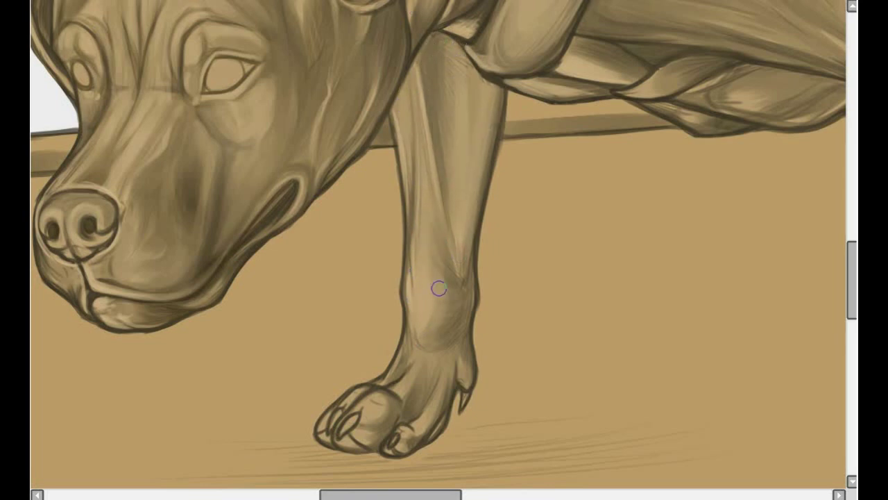
drag(444, 257, 444, 333)
drag(415, 378, 392, 345)
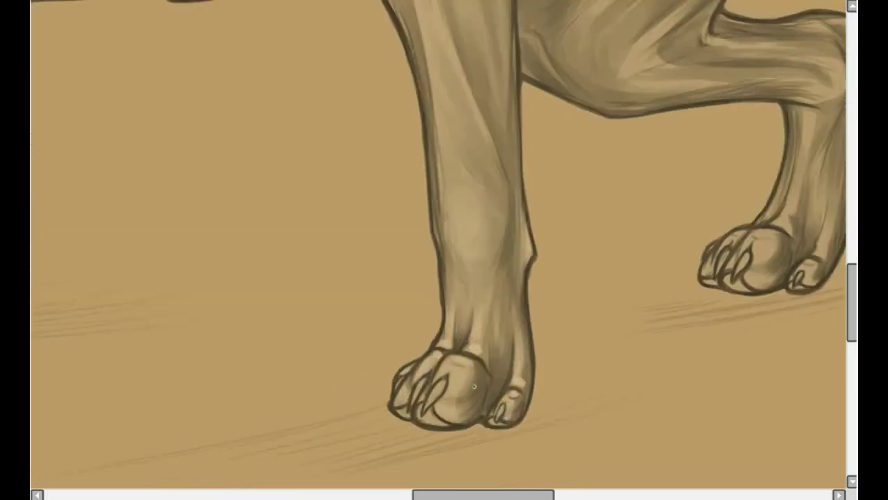
Run highlight strokes along the full foreleg and the shoulder edge
mouse_move(533, 371)
mouse_down()
mouse_move(522, 263)
mouse_move(489, 140)
mouse_up()
drag(333, 34, 416, 104)
drag(417, 70, 437, 319)
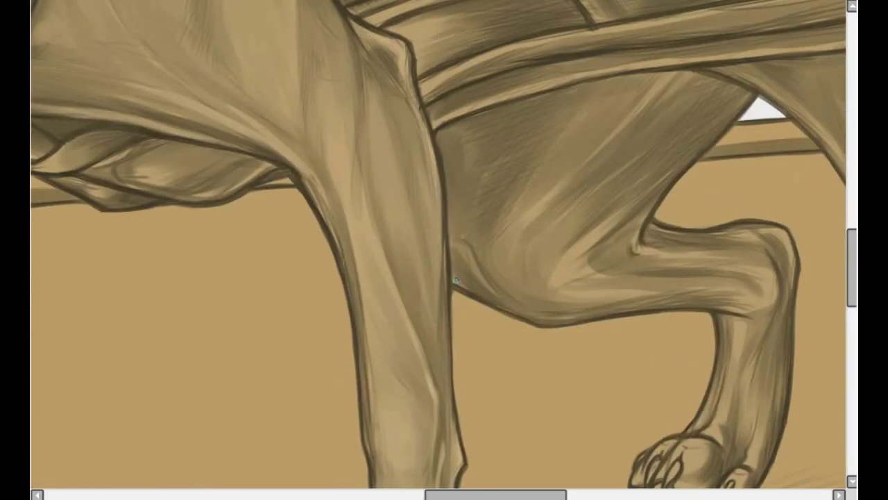
drag(446, 256, 445, 379)
drag(410, 305, 386, 106)
drag(496, 160, 527, 322)
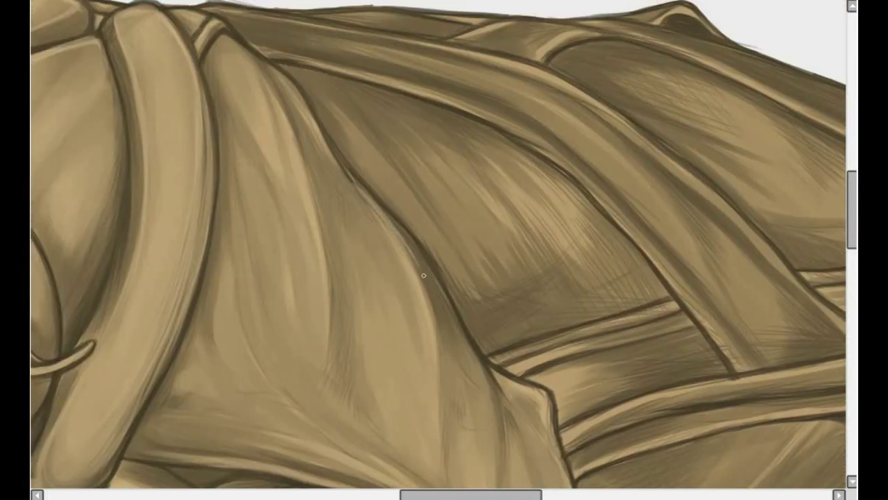
Add small chest highlights and light hatching across the chest fold and upper shoulder
drag(385, 214, 450, 308)
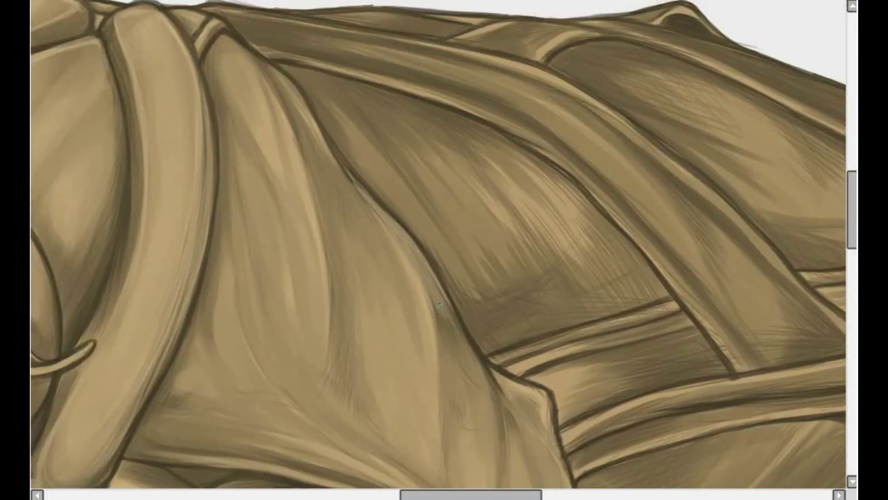
drag(401, 243, 451, 322)
mouse_move(478, 202)
mouse_down()
mouse_move(496, 305)
mouse_move(357, 313)
mouse_up()
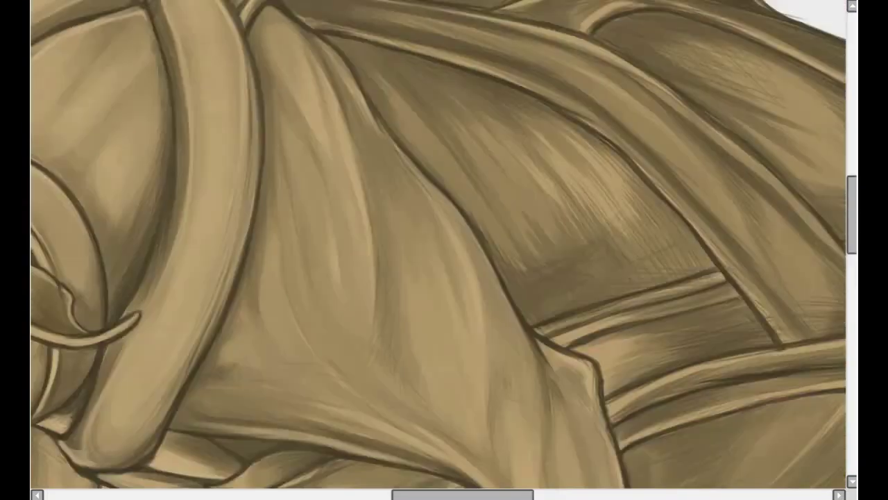
drag(416, 139, 514, 232)
mouse_move(444, 215)
mouse_down()
mouse_move(346, 131)
mouse_move(416, 291)
mouse_move(393, 197)
mouse_up()
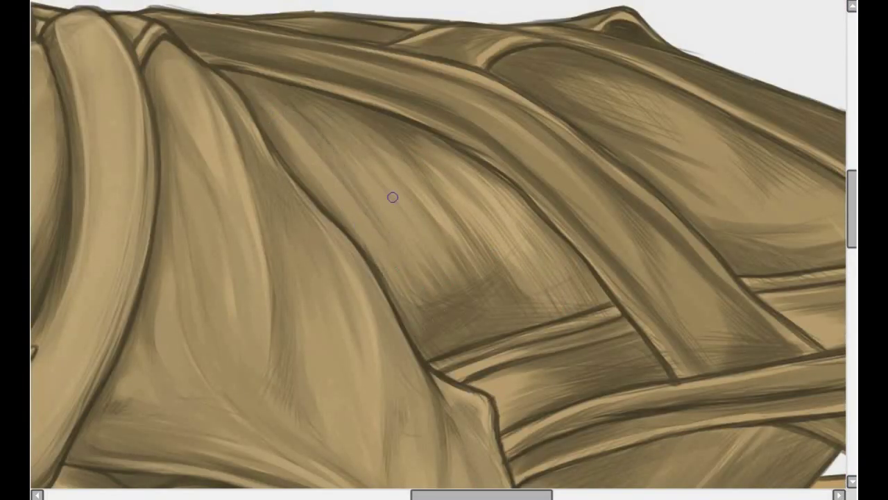
drag(485, 222, 463, 326)
Highlight the shoulder, the chest fold and the lower chest fold
drag(277, 145, 374, 264)
drag(407, 320, 347, 228)
drag(311, 187, 248, 96)
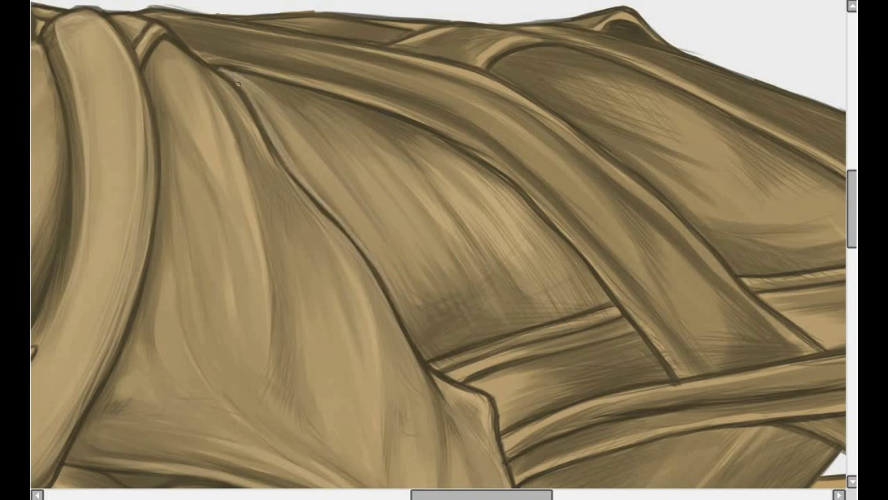
drag(371, 110, 240, 74)
scroll(444, 249, down, 5)
scroll(444, 250, left, 2)
drag(235, 257, 303, 278)
mouse_move(278, 250)
mouse_down()
mouse_move(382, 299)
mouse_move(454, 291)
mouse_move(354, 301)
mouse_up()
drag(341, 252, 272, 301)
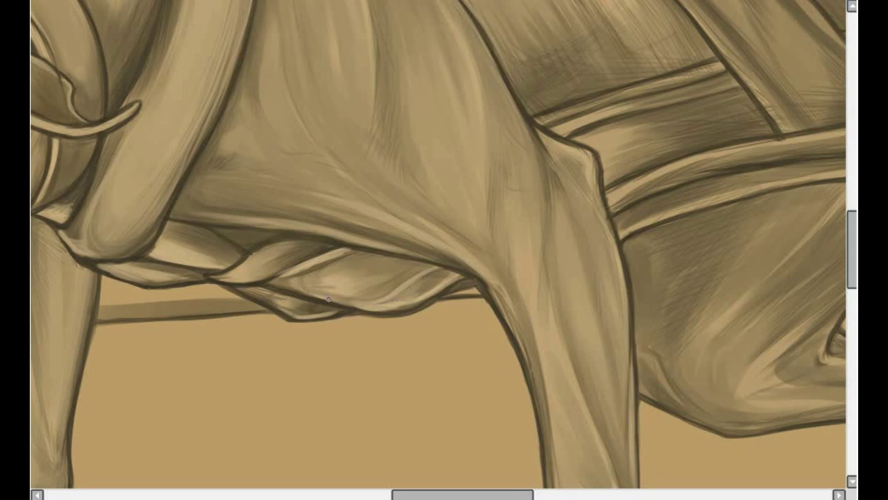
Brighten the band across the shoulder with long highlight strokes
scroll(444, 250, up, 2)
scroll(444, 250, up, 5)
scroll(444, 250, up, 1)
drag(208, 94, 677, 409)
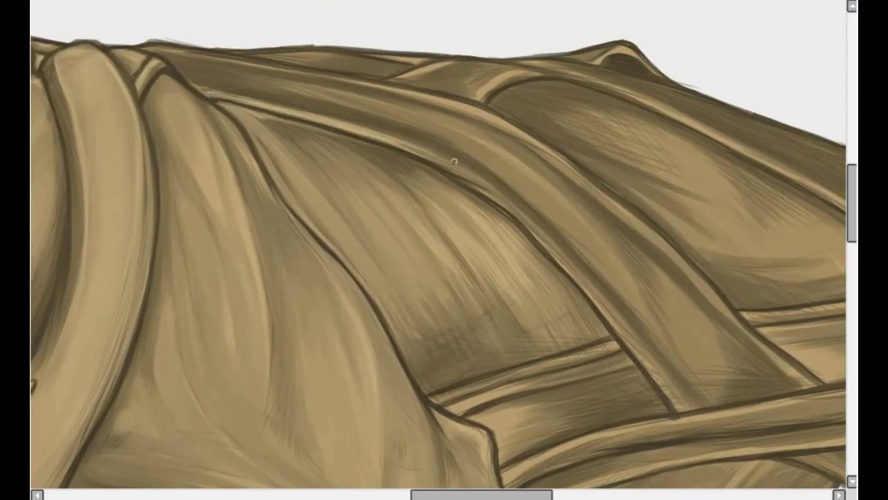
mouse_move(183, 56)
mouse_down()
mouse_move(583, 180)
mouse_move(798, 382)
mouse_up()
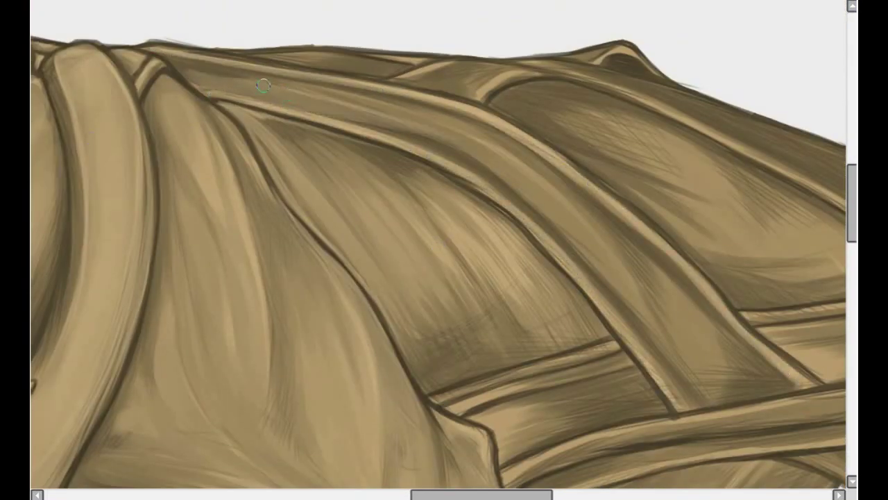
mouse_move(194, 72)
mouse_down()
mouse_move(435, 119)
mouse_move(687, 319)
mouse_move(707, 377)
mouse_up()
scroll(708, 377, down, 3)
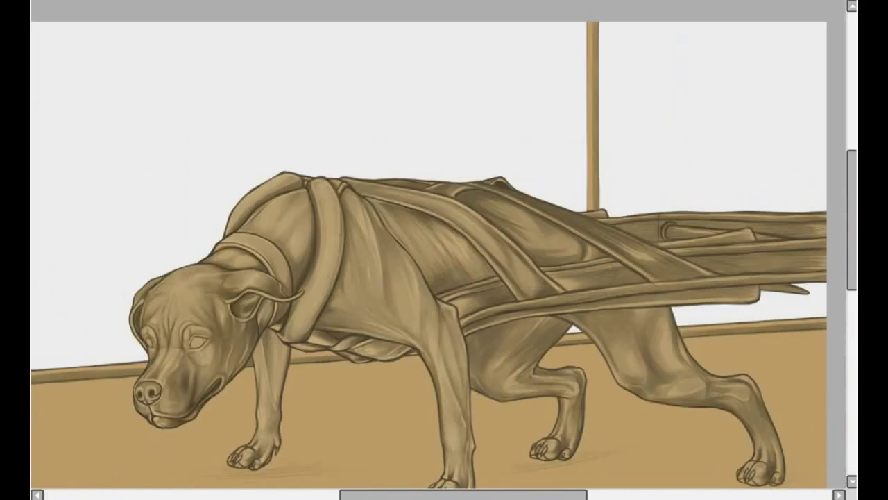
scroll(211, 98, up, 3)
scroll(414, 16, right, 3)
scroll(414, 16, up, 1)
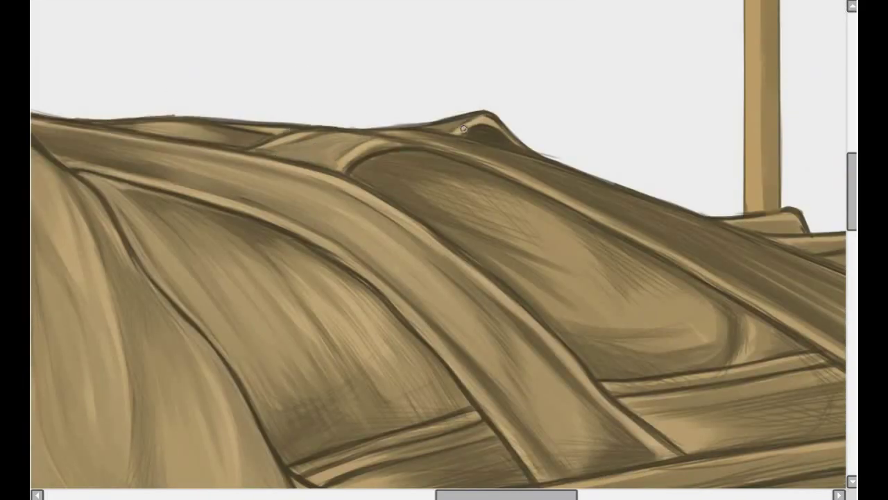
scroll(469, 123, right, 3)
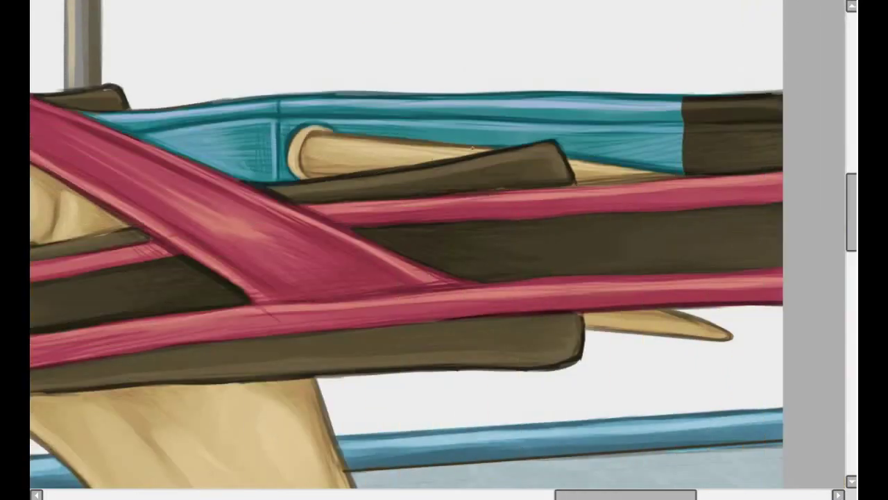
Shade the lower edge of the brown band where it meets the pink band
drag(299, 204, 609, 178)
drag(510, 191, 761, 169)
drag(351, 205, 418, 192)
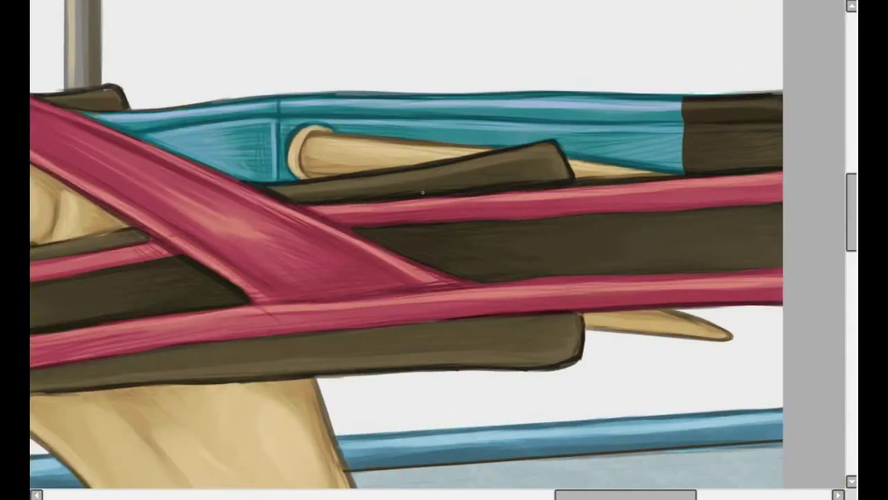
drag(283, 202, 486, 283)
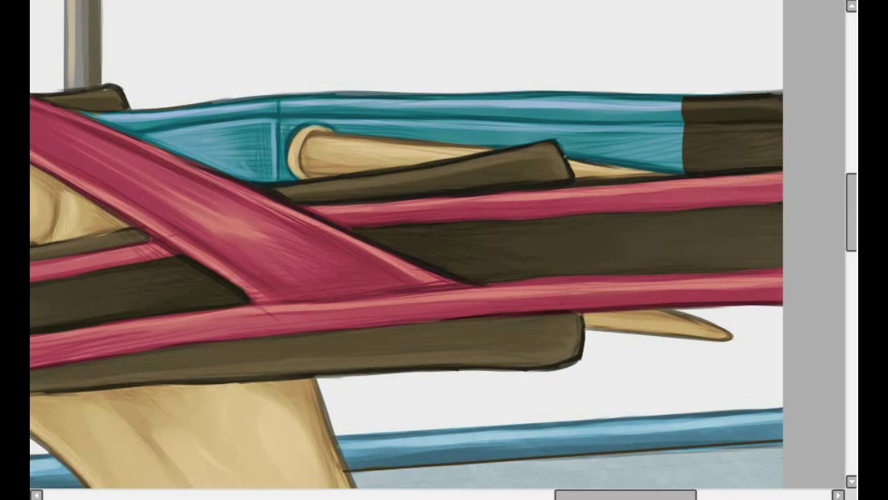
Outline the edges of the pink and blue bands, refining the blue band's top edge
drag(564, 155, 841, 191)
drag(406, 166, 616, 264)
drag(359, 147, 616, 128)
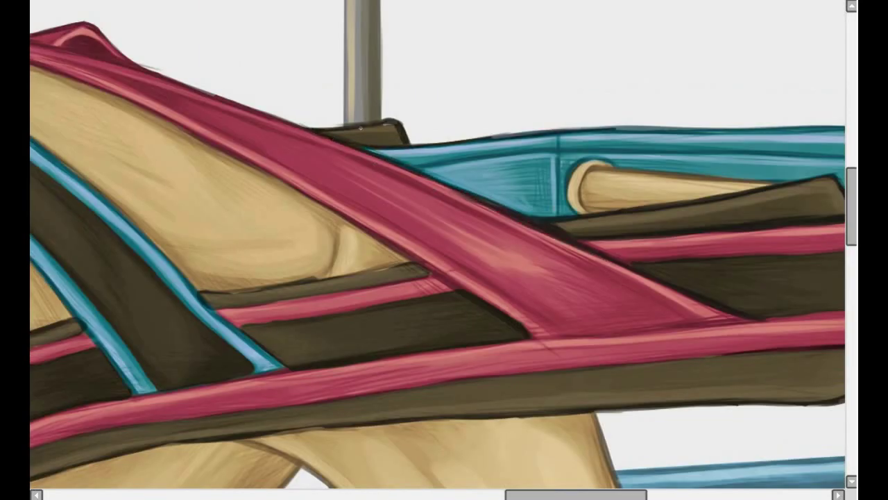
drag(360, 126, 11, 196)
drag(341, 201, 650, 194)
drag(451, 208, 546, 209)
drag(121, 221, 260, 201)
drag(244, 212, 444, 199)
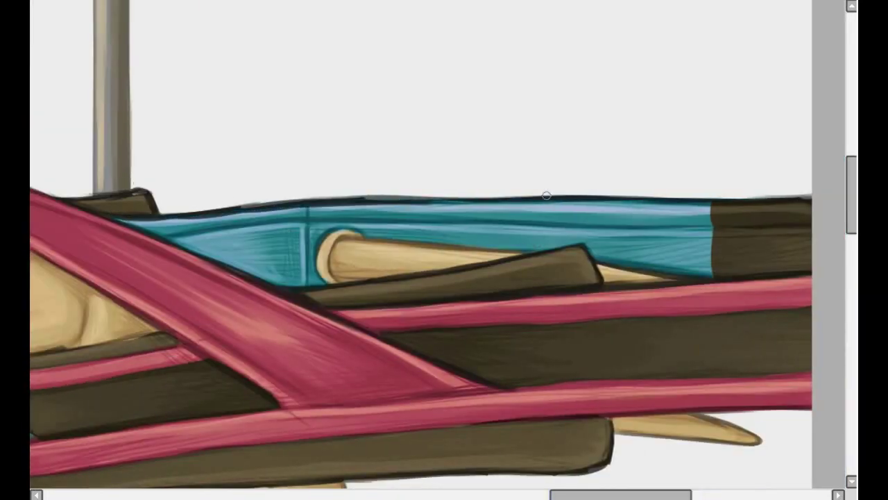
drag(546, 197, 613, 197)
mouse_move(277, 218)
mouse_down()
mouse_move(169, 212)
mouse_move(251, 214)
mouse_up()
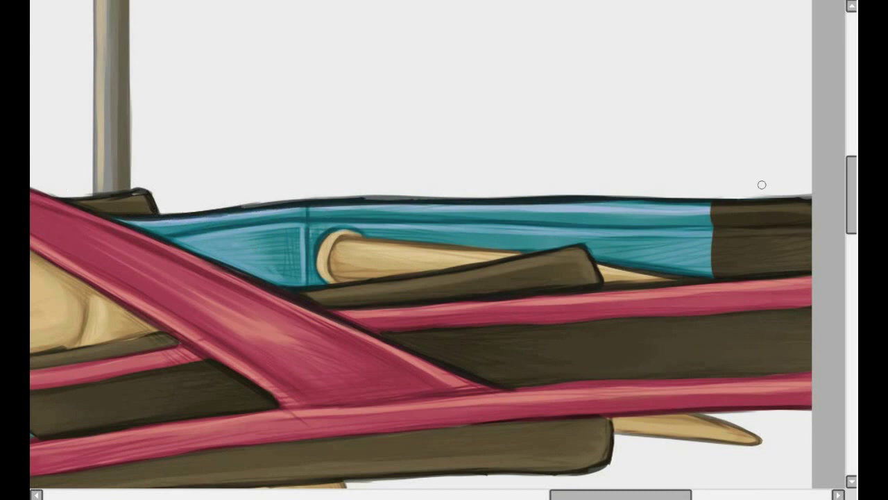
Outline the tan cylinder's end cap and darken the red band's edge
mouse_move(345, 236)
mouse_down()
mouse_move(326, 283)
mouse_move(361, 231)
mouse_up()
scroll(285, 217, down, 1)
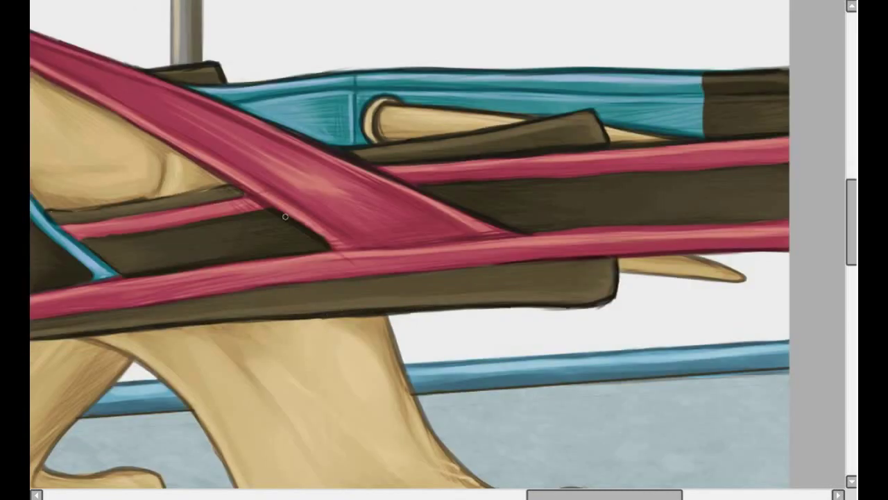
drag(533, 236, 788, 219)
scroll(410, 250, down, 3)
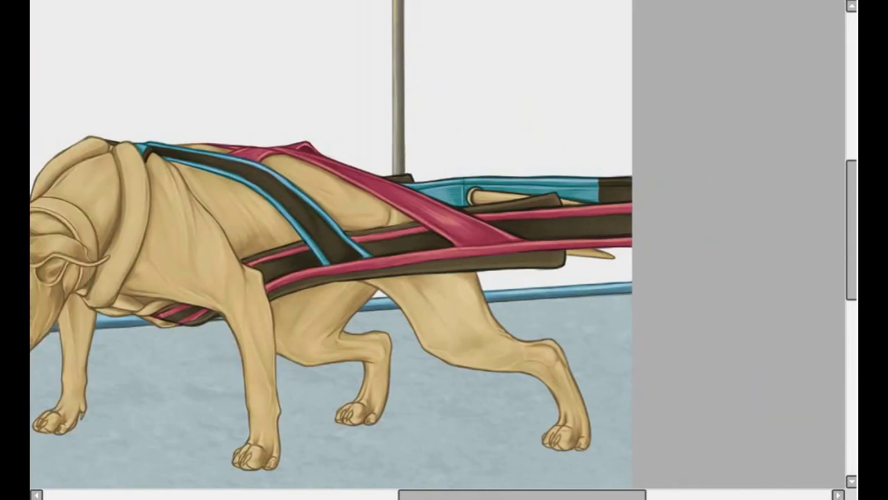
scroll(409, 250, up, 3)
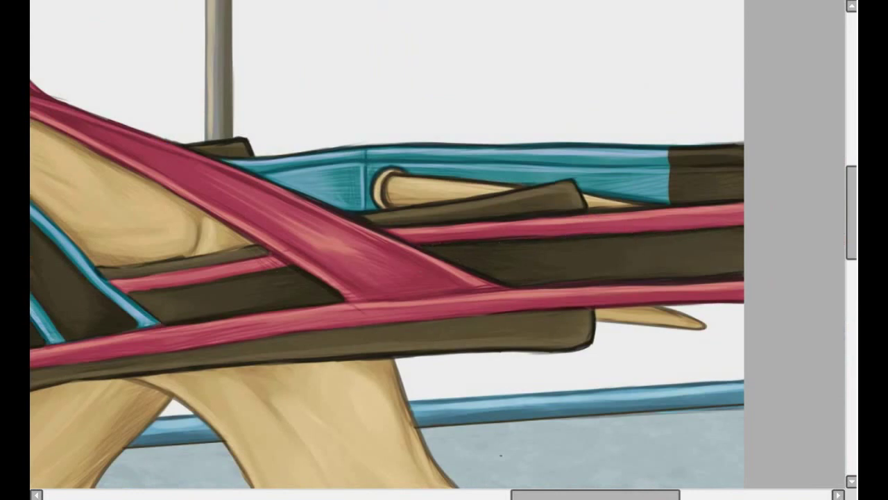
Rotate the canvas a quarter turn and darken the strips between the red bands
key(Home)
scroll(444, 250, up, 2)
drag(455, 76, 492, 222)
drag(464, 62, 496, 243)
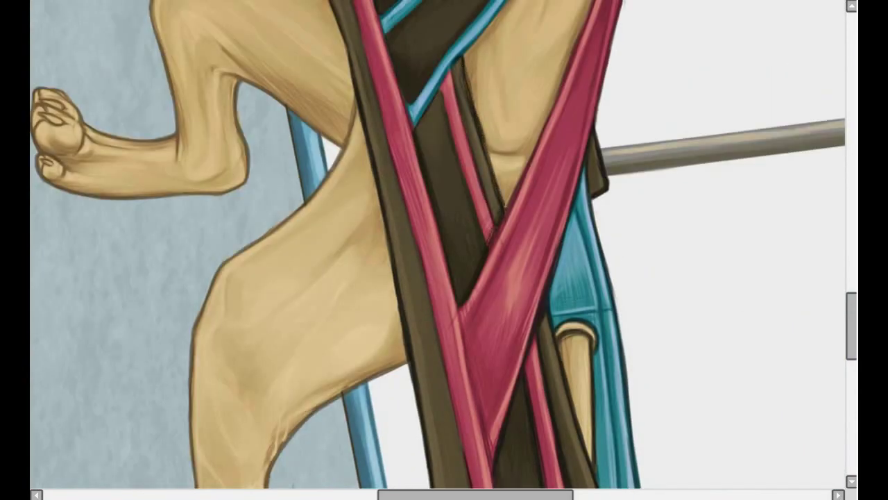
scroll(444, 250, up, 5)
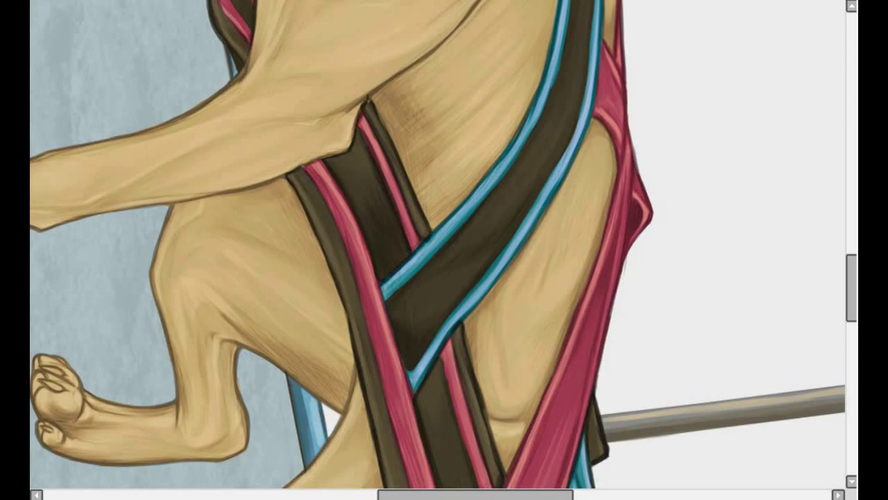
drag(334, 234, 368, 340)
Darken the vertical strip sections and add a thin dark line along the strip
scroll(301, 154, down, 3)
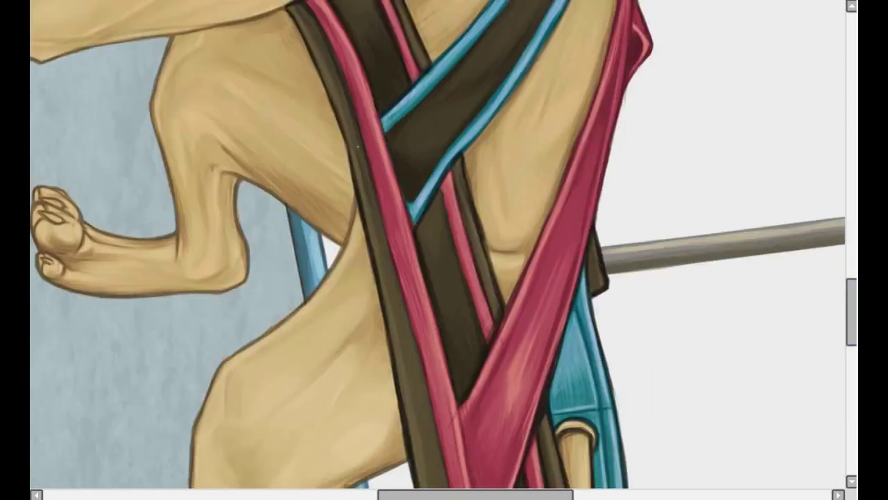
mouse_move(385, 111)
mouse_down()
mouse_move(375, 236)
mouse_move(437, 458)
mouse_up()
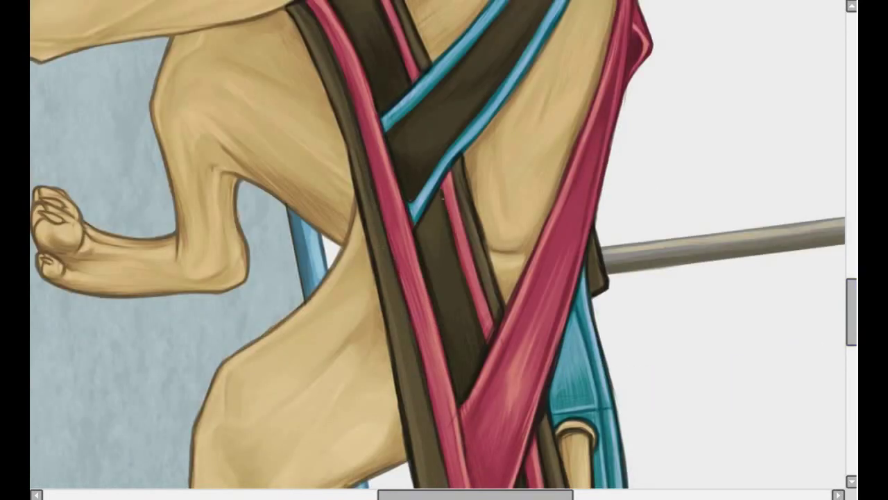
scroll(458, 278, down, 3)
mouse_move(476, 201)
mouse_down()
mouse_move(449, 332)
mouse_move(486, 344)
mouse_up()
scroll(543, 362, down, 3)
drag(516, 249, 531, 352)
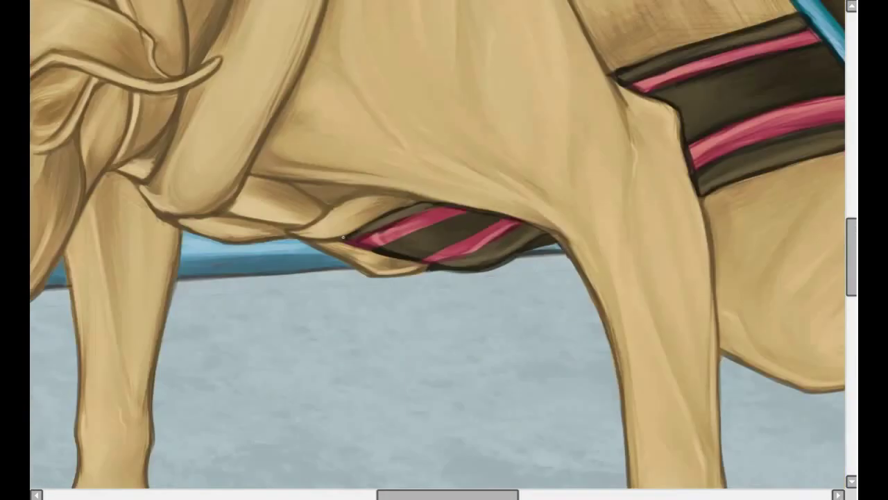
Darken the belly strap's top edge and dark band, then outline its lower-edge shadow
drag(354, 239, 416, 213)
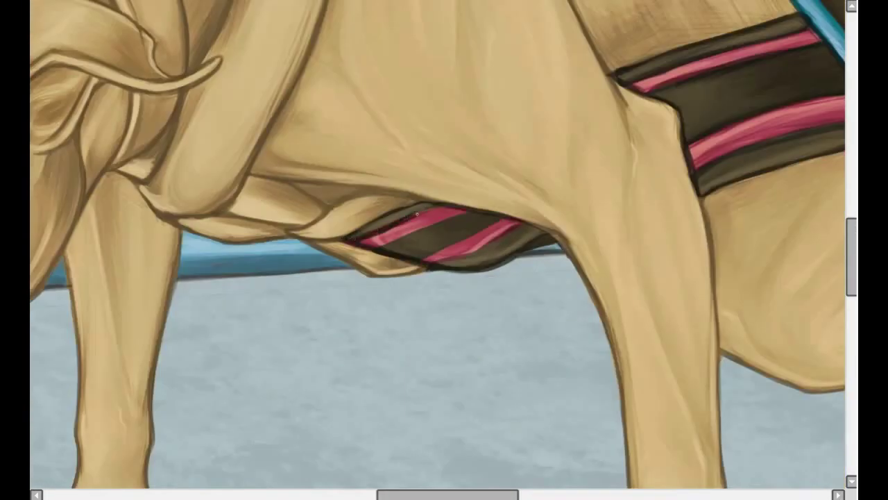
drag(507, 262, 490, 244)
drag(416, 206, 376, 247)
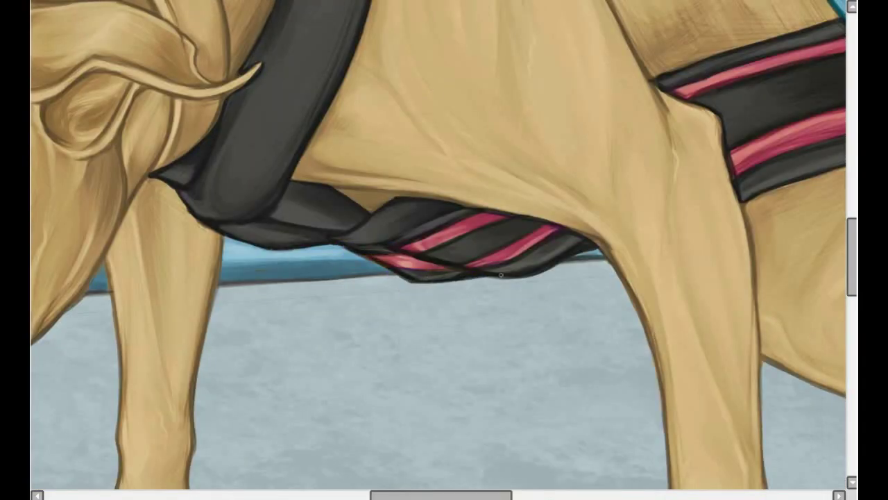
drag(330, 246, 297, 229)
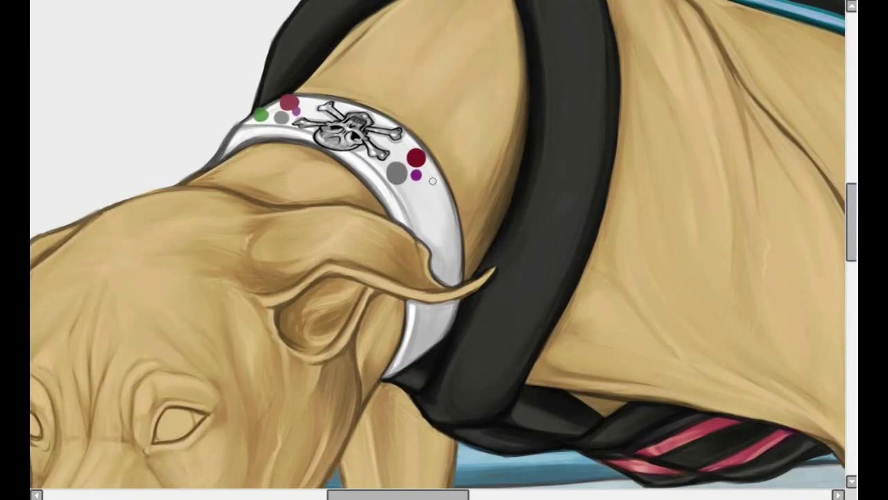
Dab grey and red dots onto the collar and check colours with Hue-Saturation
click(432, 187)
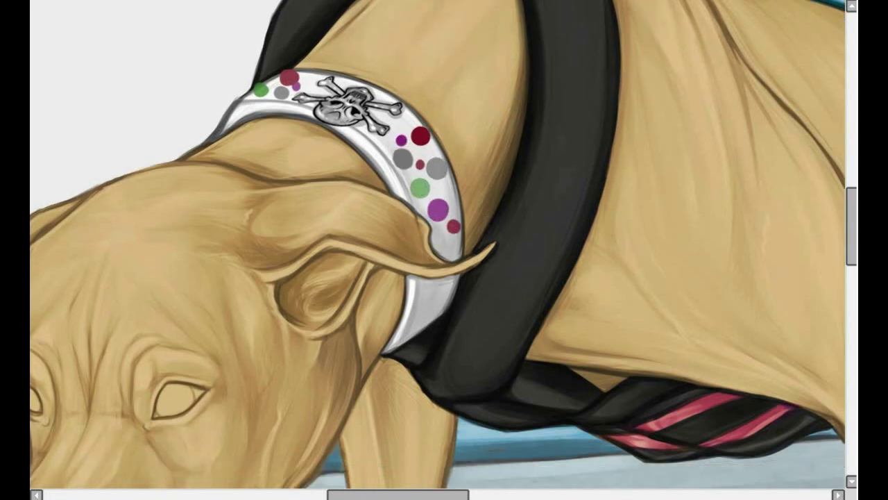
click(445, 270)
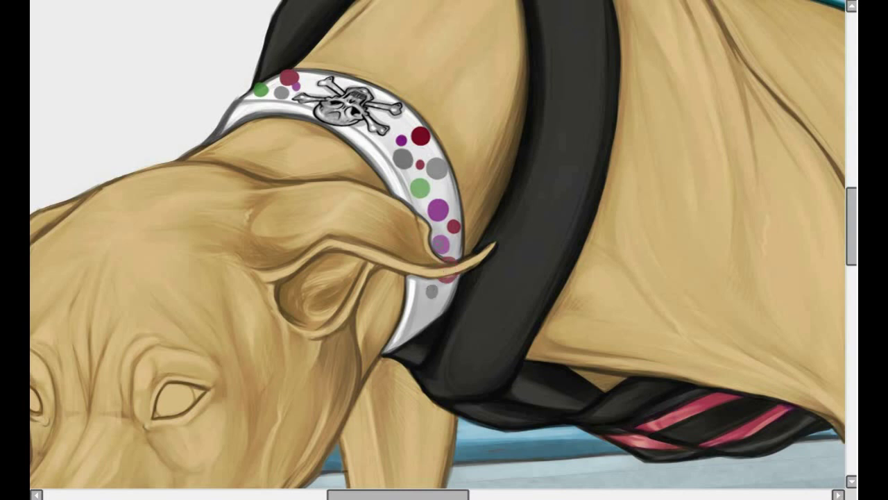
scroll(437, 245, up, 2)
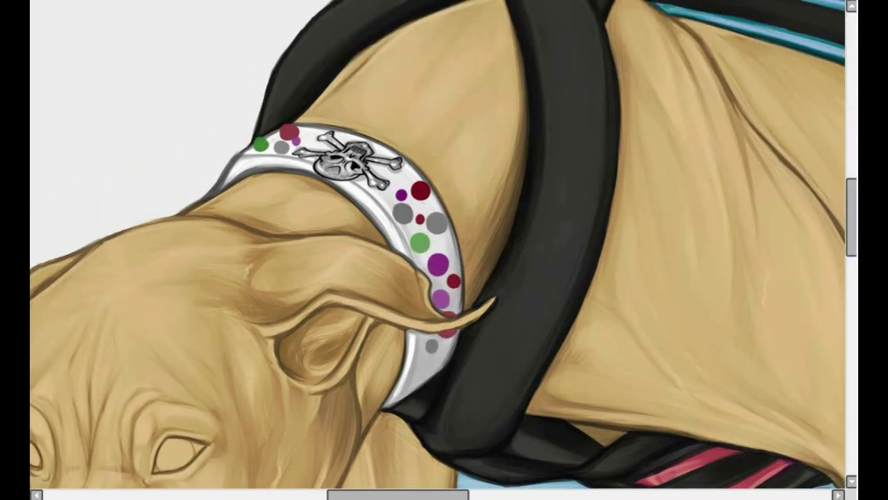
click(55, 58)
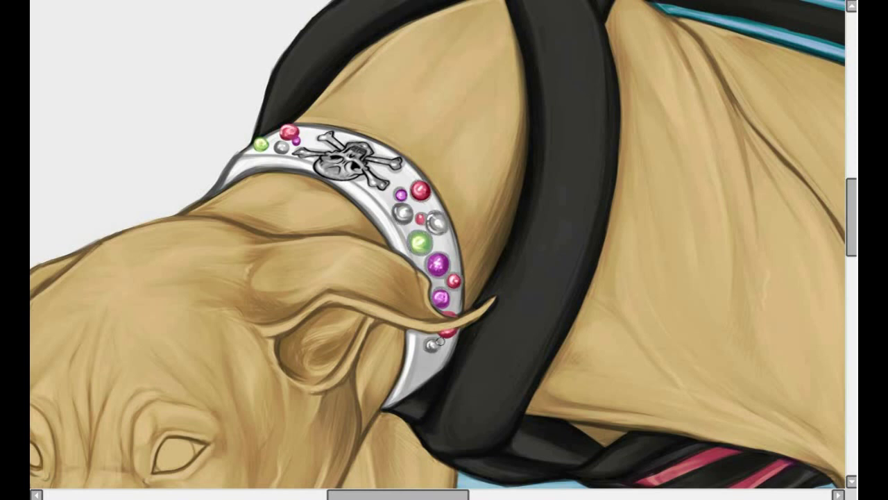
key(ctrl+shift+u)
key(Return)
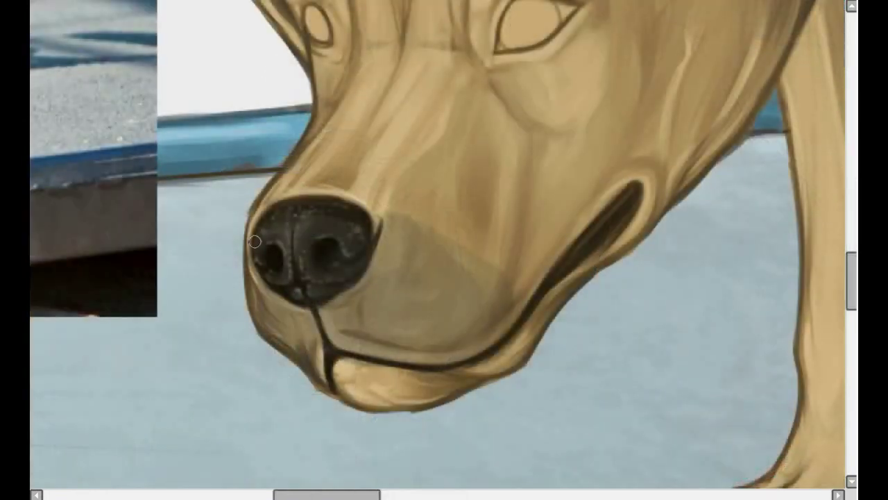
Shade the nose edge, chin, jowl fold and grey areas around and under the eyes
mouse_move(254, 241)
mouse_down()
mouse_move(313, 368)
mouse_move(492, 307)
mouse_move(599, 252)
mouse_move(580, 242)
mouse_up()
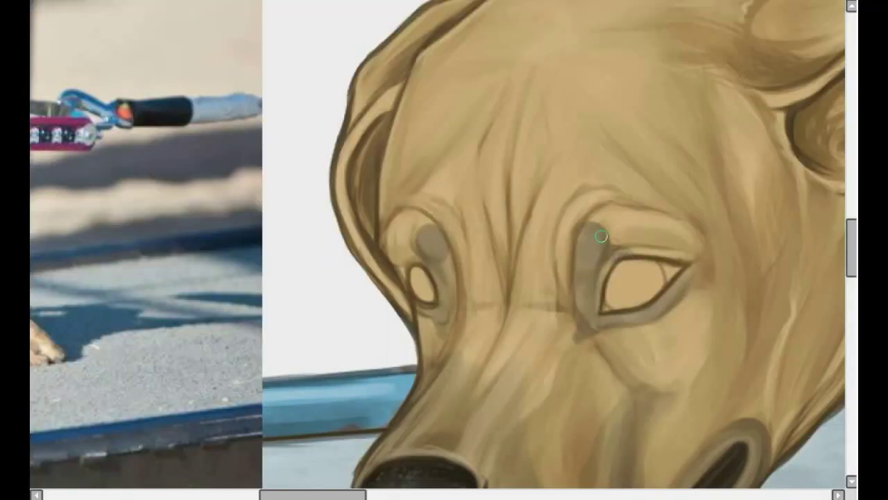
mouse_move(600, 237)
mouse_down()
mouse_move(624, 242)
mouse_move(424, 242)
mouse_move(416, 217)
mouse_move(628, 233)
mouse_up()
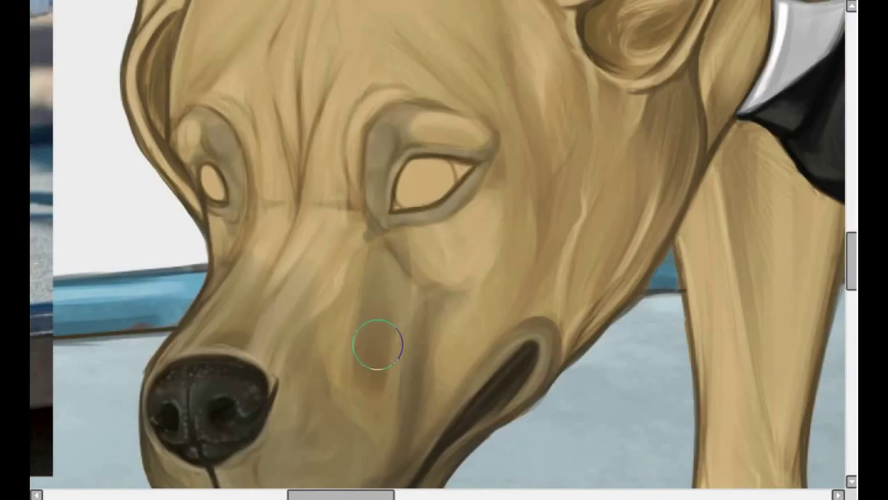
mouse_move(377, 344)
mouse_down()
mouse_move(311, 373)
mouse_move(386, 252)
mouse_move(496, 139)
mouse_up()
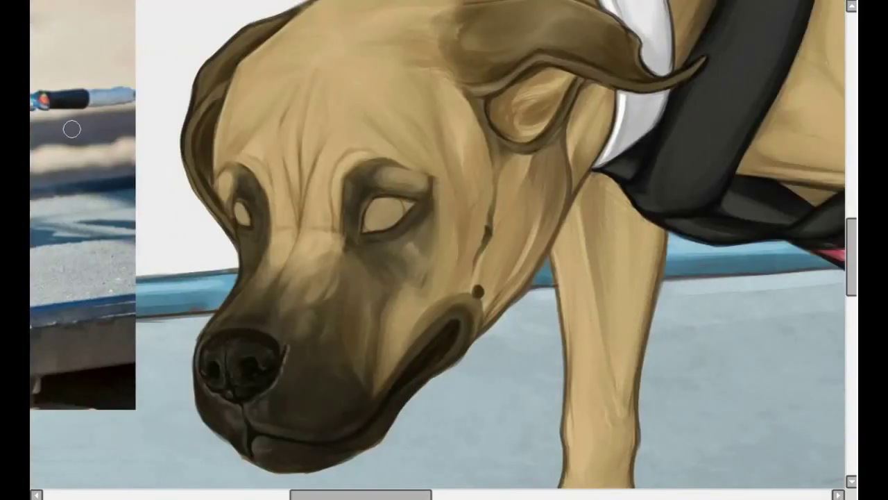
drag(237, 222, 217, 191)
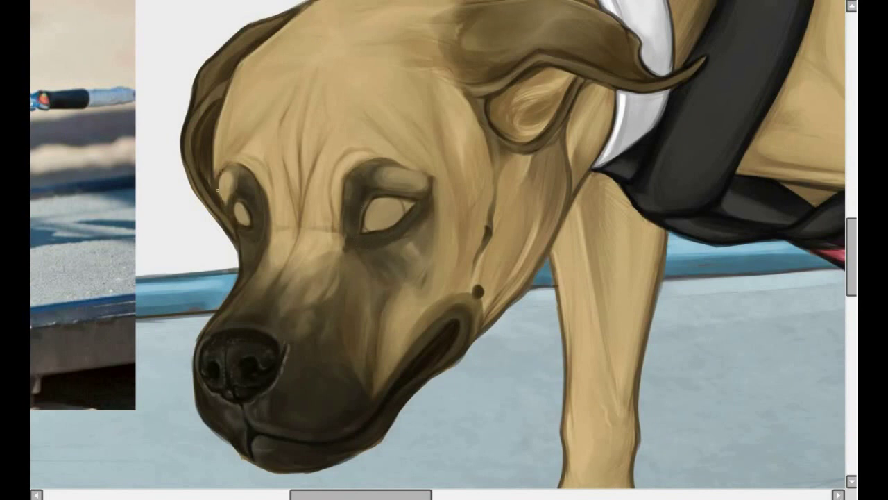
mouse_move(358, 252)
mouse_down()
mouse_move(378, 258)
mouse_move(375, 277)
mouse_up()
mouse_move(388, 246)
mouse_down()
mouse_move(375, 288)
mouse_move(354, 257)
mouse_move(392, 292)
mouse_up()
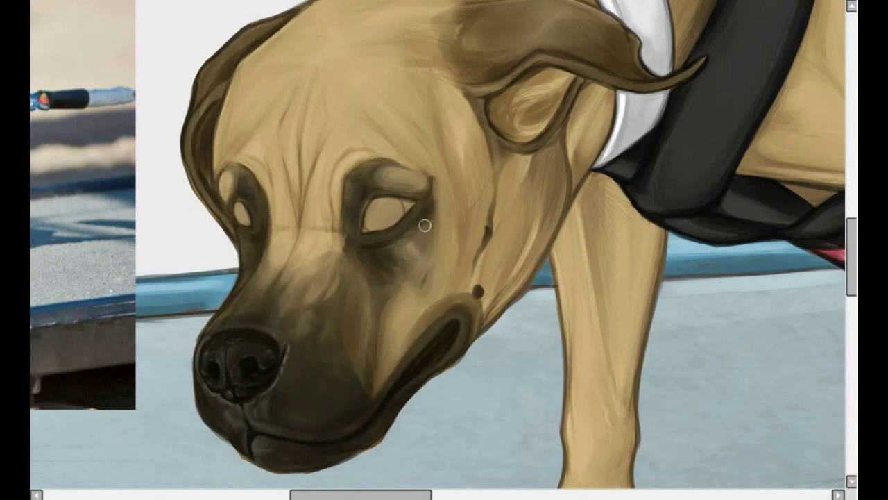
Deepen shading under the eye and along the socket, lightening its right edge
drag(422, 224, 431, 206)
mouse_move(373, 252)
mouse_down()
mouse_move(405, 277)
mouse_move(430, 184)
mouse_up()
drag(419, 299, 430, 257)
drag(437, 181, 436, 222)
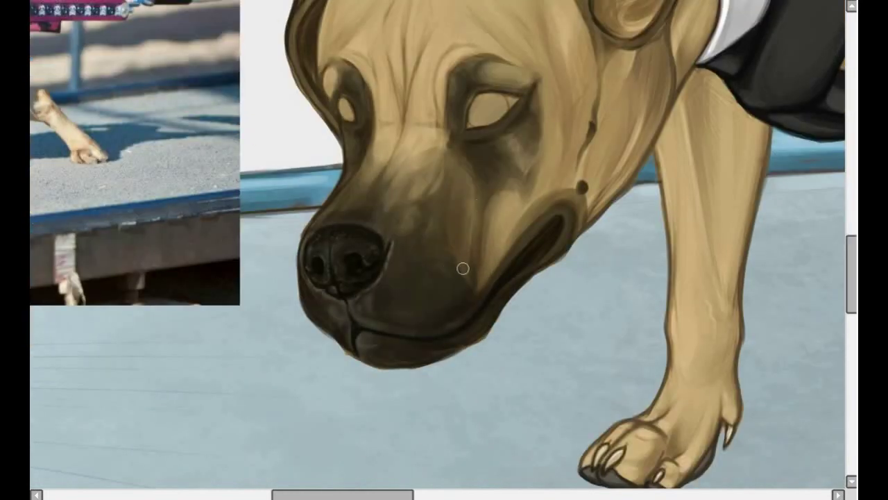
Darken the muzzle and lip line, highlight chin and muzzle, and shade the lower jaw
mouse_move(463, 268)
mouse_down()
mouse_move(485, 232)
mouse_move(474, 208)
mouse_up()
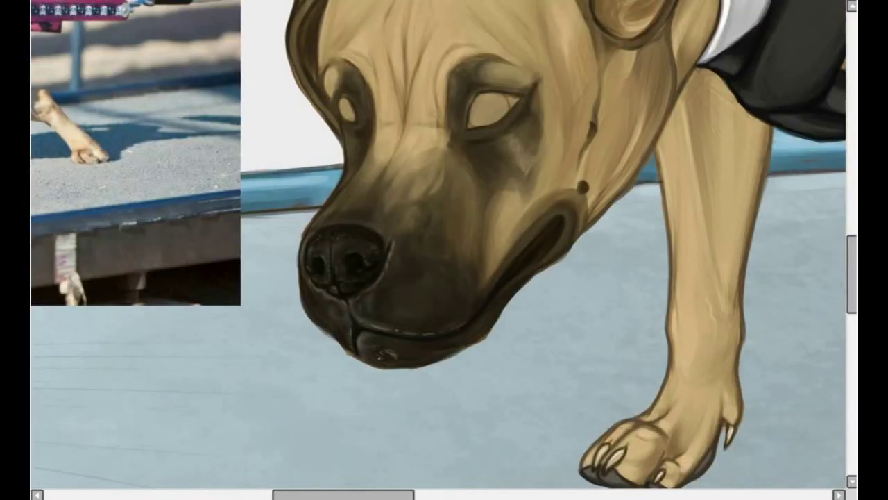
mouse_move(380, 361)
mouse_down()
mouse_move(454, 344)
mouse_move(471, 311)
mouse_up()
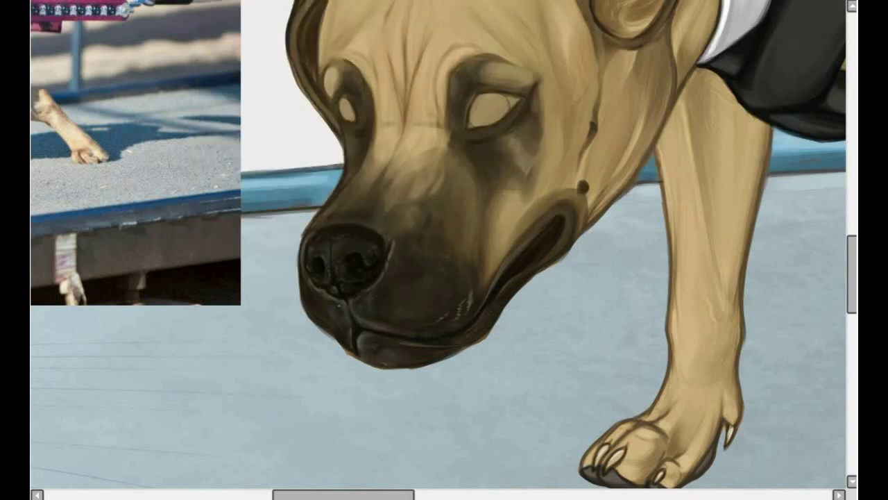
mouse_move(425, 262)
mouse_down()
mouse_move(449, 286)
mouse_move(443, 276)
mouse_up()
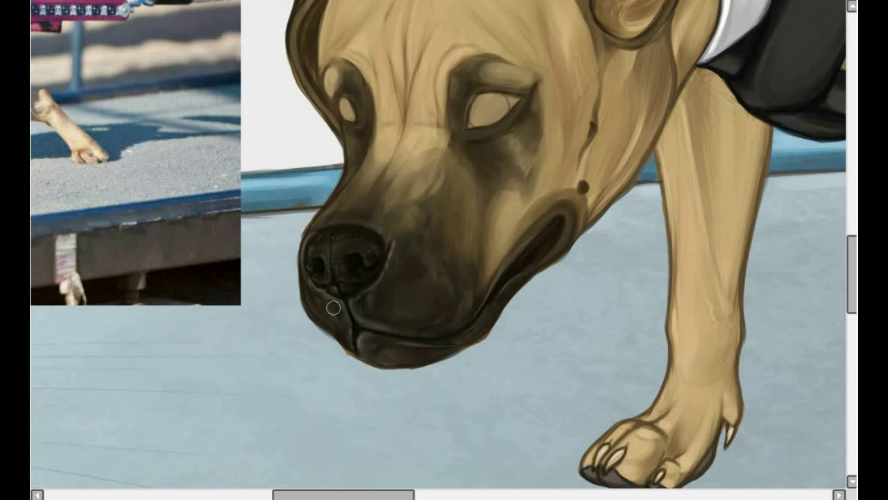
mouse_move(333, 307)
mouse_down()
mouse_move(332, 340)
mouse_move(362, 359)
mouse_move(430, 369)
mouse_up()
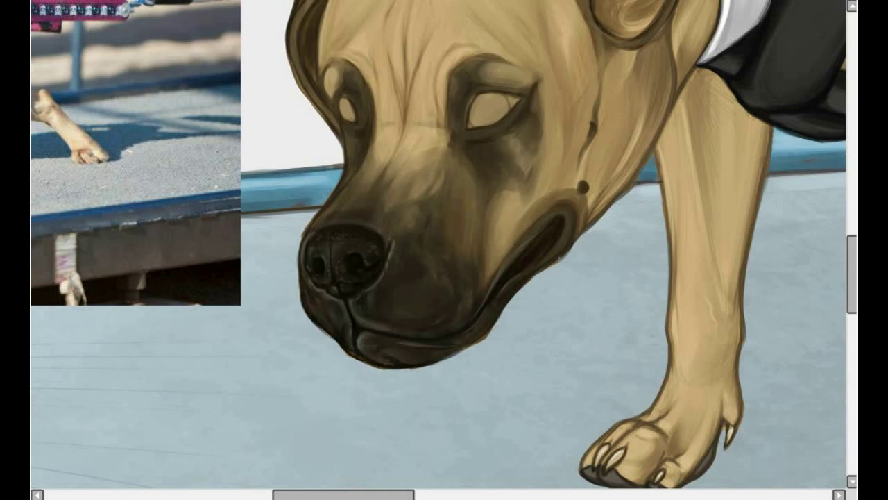
mouse_move(576, 240)
mouse_down()
mouse_move(478, 342)
mouse_move(416, 367)
mouse_up()
Darken the inner lip, add shine along the lower lip, and shade the nose's top edge
drag(563, 216, 514, 261)
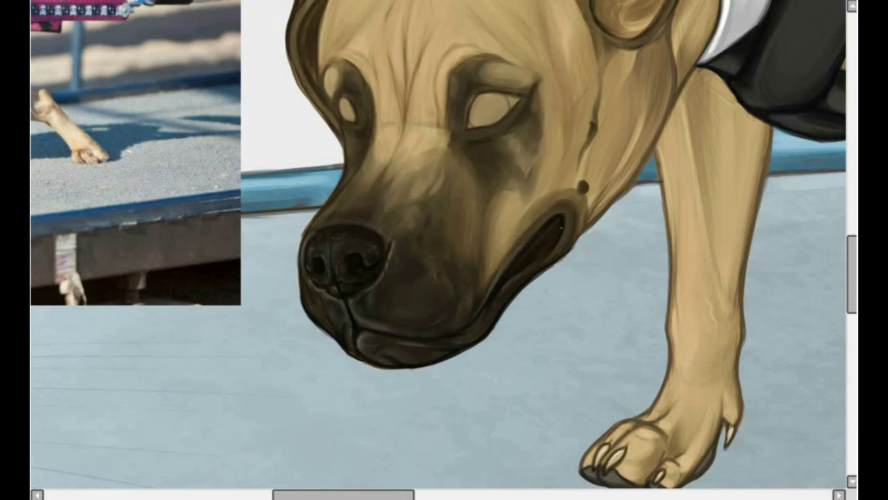
drag(625, 208, 535, 337)
mouse_move(551, 222)
mouse_down()
mouse_move(527, 312)
mouse_move(548, 250)
mouse_up()
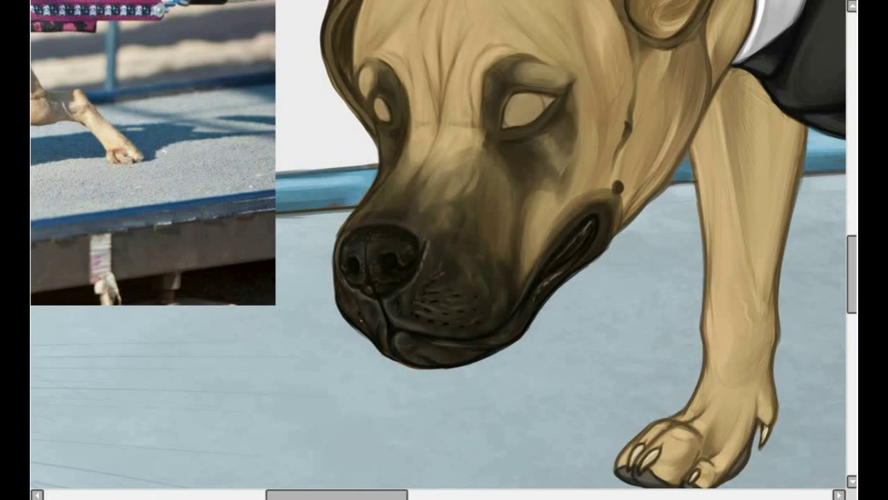
drag(375, 223, 396, 220)
Reshape the right-hand eye by selecting it and adjusting its corners with Free Transform
scroll(444, 250, down, 2)
drag(466, 182, 514, 174)
key(ctrl+t)
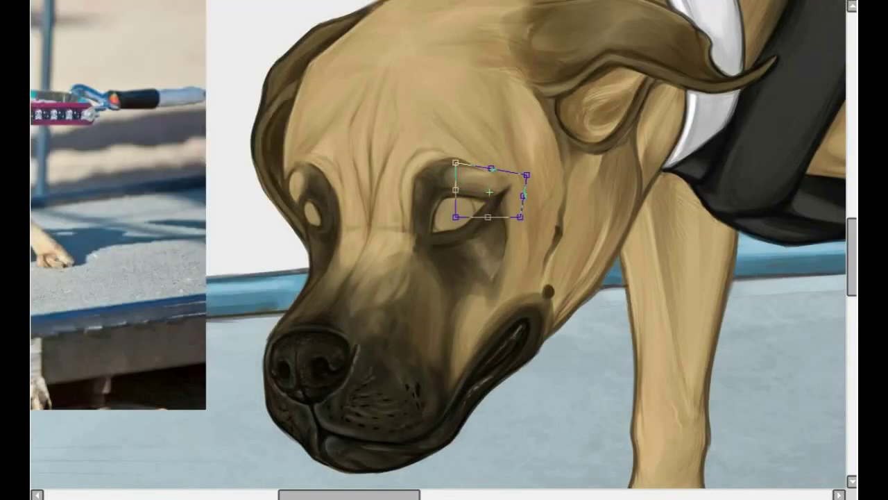
drag(452, 162, 449, 154)
key(Return)
Darken shading around both eyes and shade the inner ear with pinkish highlights
scroll(435, 237, up, 1)
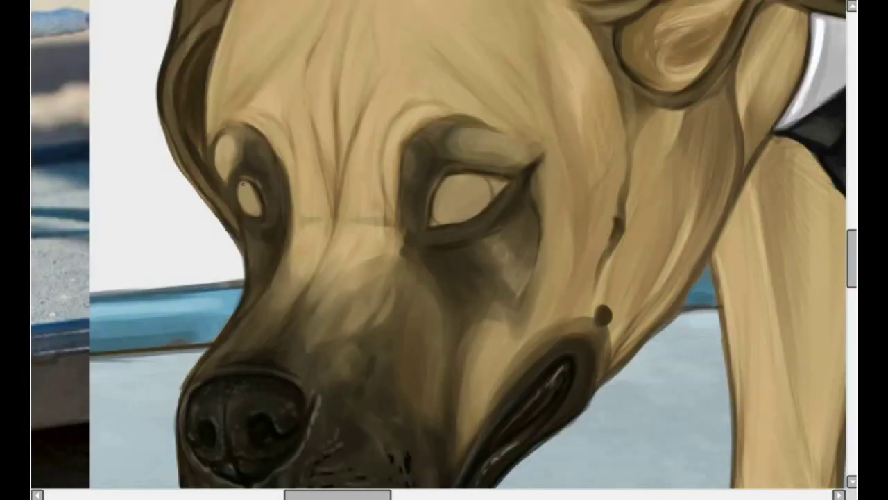
mouse_move(250, 180)
mouse_down()
mouse_move(254, 233)
mouse_move(240, 232)
mouse_up()
mouse_move(450, 177)
mouse_down()
mouse_move(507, 175)
mouse_move(421, 224)
mouse_move(427, 240)
mouse_move(420, 208)
mouse_up()
drag(280, 238, 65, 390)
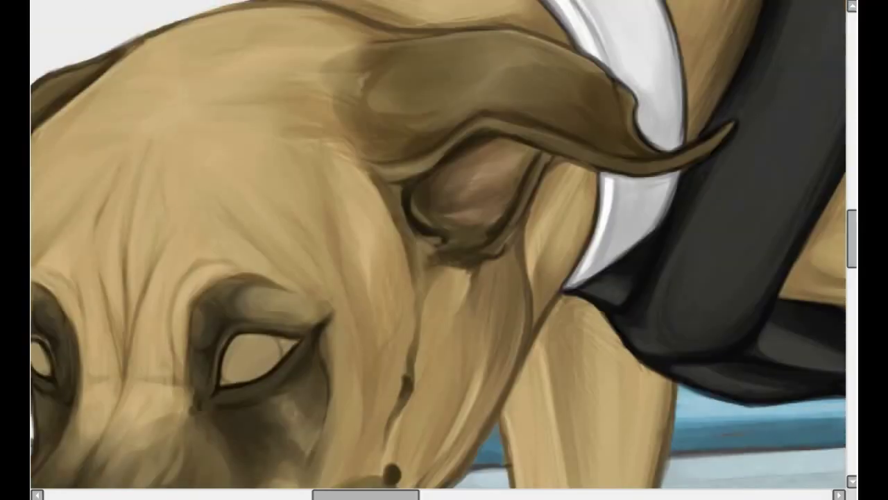
mouse_move(513, 142)
mouse_down()
mouse_move(422, 199)
mouse_move(416, 221)
mouse_up()
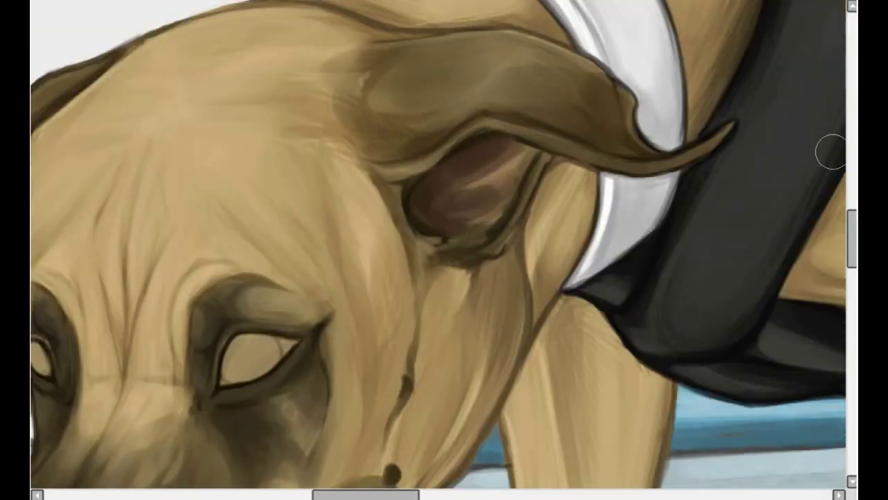
drag(447, 187, 511, 155)
mouse_move(500, 194)
mouse_down()
mouse_move(437, 220)
mouse_move(490, 198)
mouse_up()
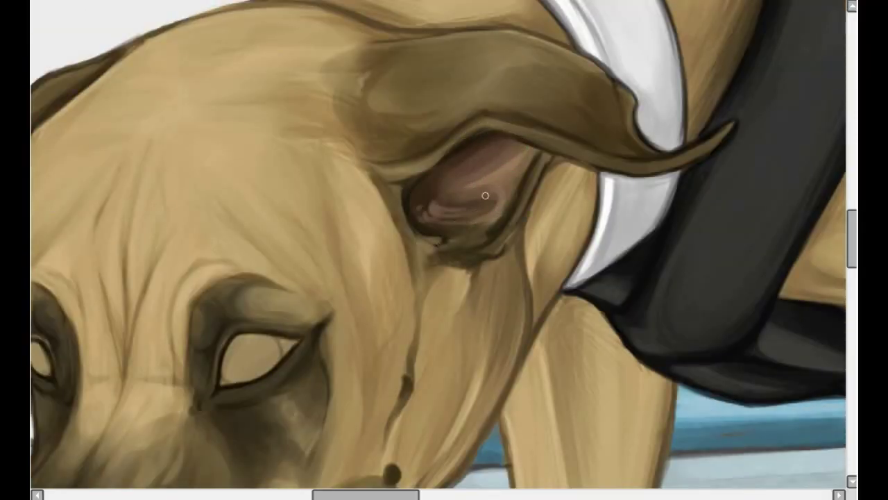
Darken the ear flap and the head outline beside the eye
scroll(490, 199, down, 1)
mouse_move(458, 114)
mouse_down()
mouse_move(486, 148)
mouse_move(412, 131)
mouse_move(396, 83)
mouse_move(367, 113)
mouse_up()
scroll(367, 113, left, 3)
mouse_move(250, 104)
mouse_down()
mouse_move(217, 169)
mouse_move(227, 293)
mouse_up()
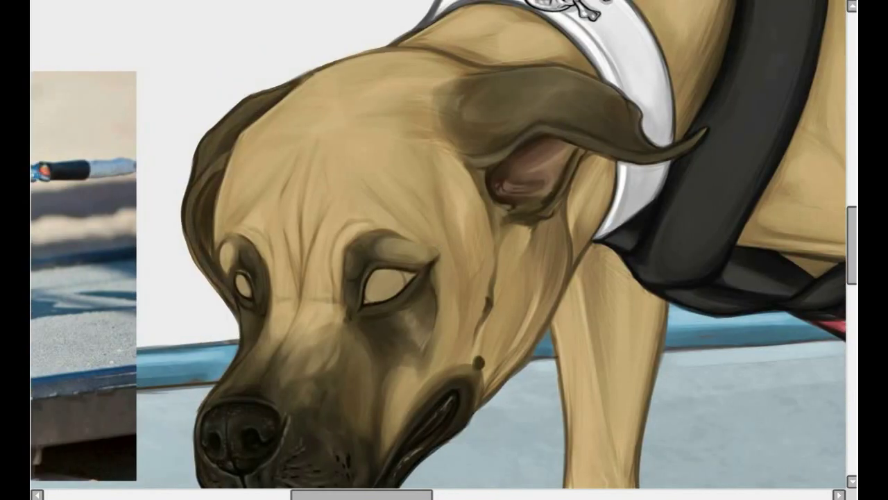
mouse_move(207, 189)
mouse_down()
mouse_move(185, 254)
mouse_move(236, 323)
mouse_move(214, 254)
mouse_up()
Darken the head outline and paint both irises a darker reddish brown
drag(581, 149, 555, 198)
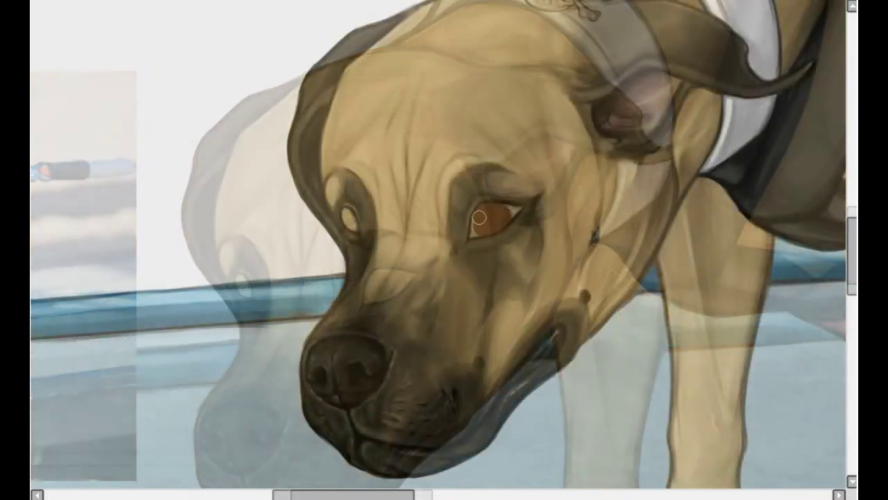
drag(481, 221, 505, 206)
drag(344, 210, 348, 229)
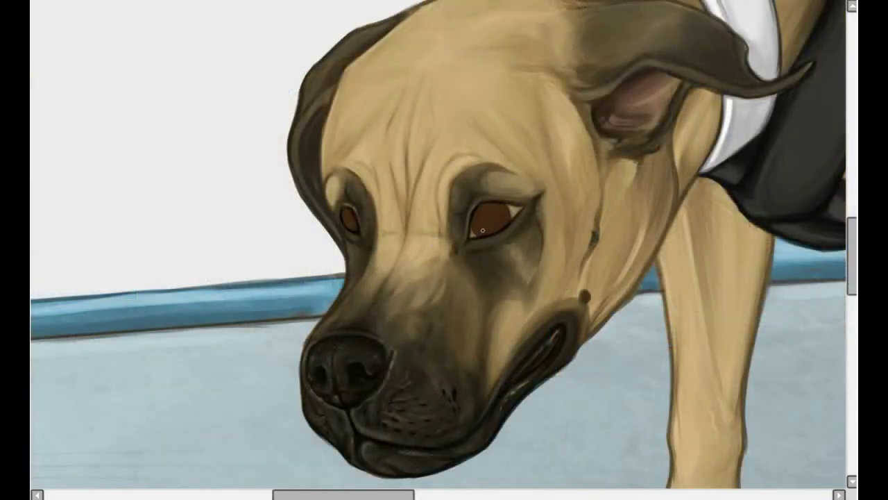
drag(479, 206, 491, 220)
drag(348, 210, 351, 226)
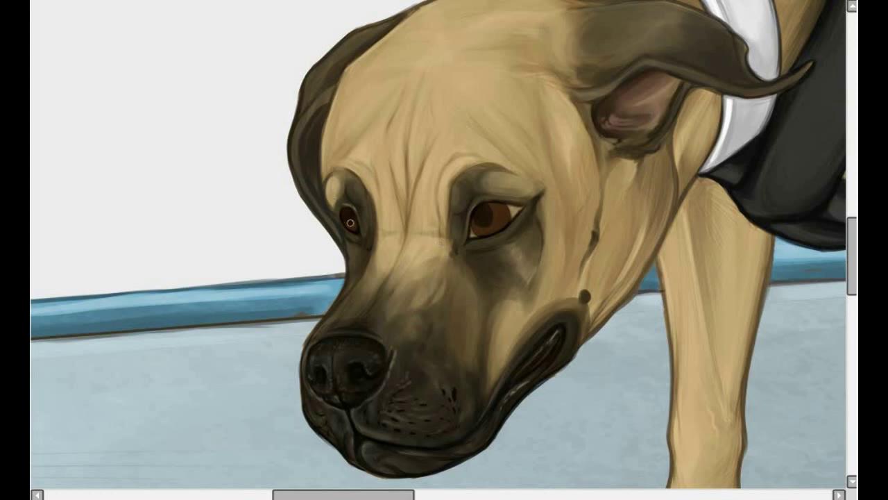
drag(475, 208, 490, 221)
Darken the upper iris and eyelid, undoing rejected strokes, and add highlight glints to both eyes
drag(498, 217, 482, 229)
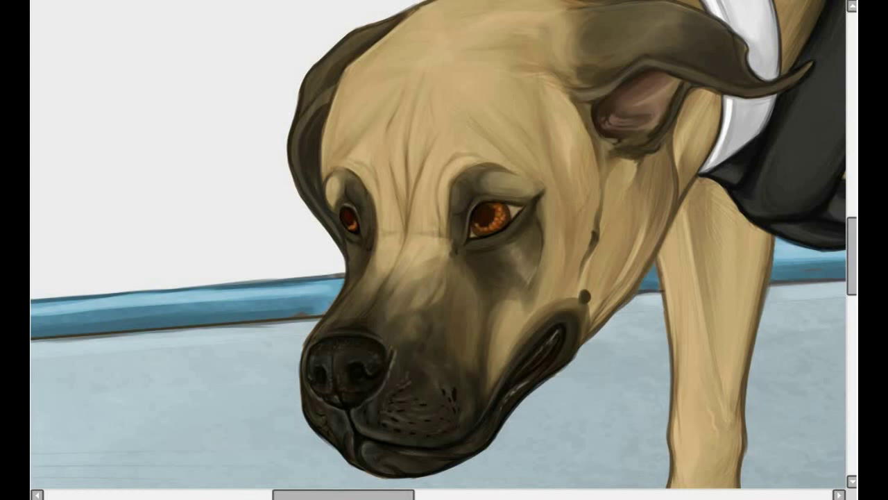
key(ctrl+z)
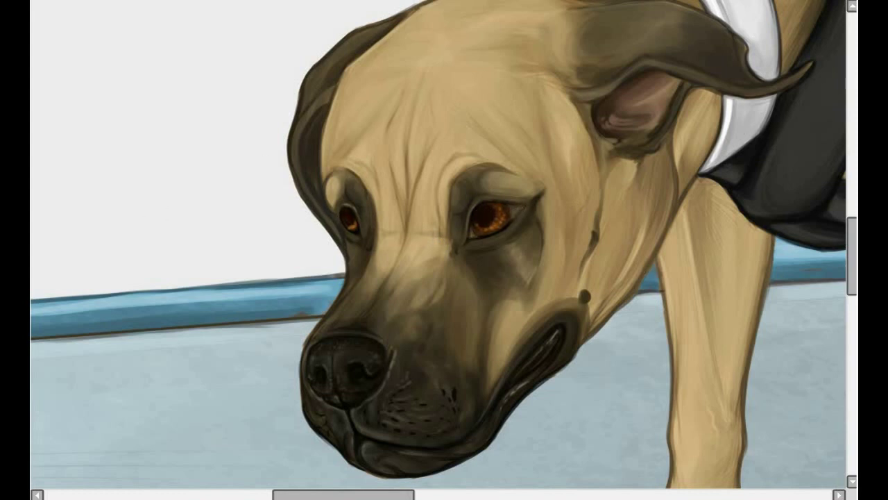
drag(517, 208, 471, 234)
drag(519, 214, 476, 257)
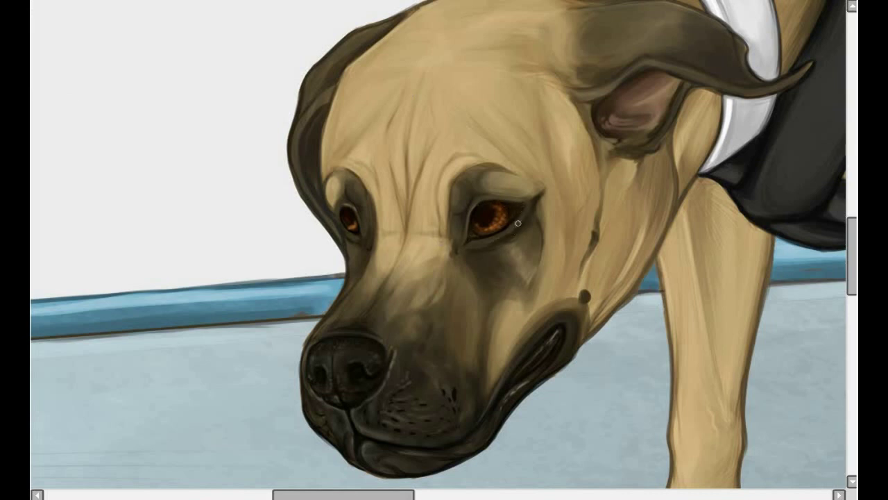
key(ctrl+z)
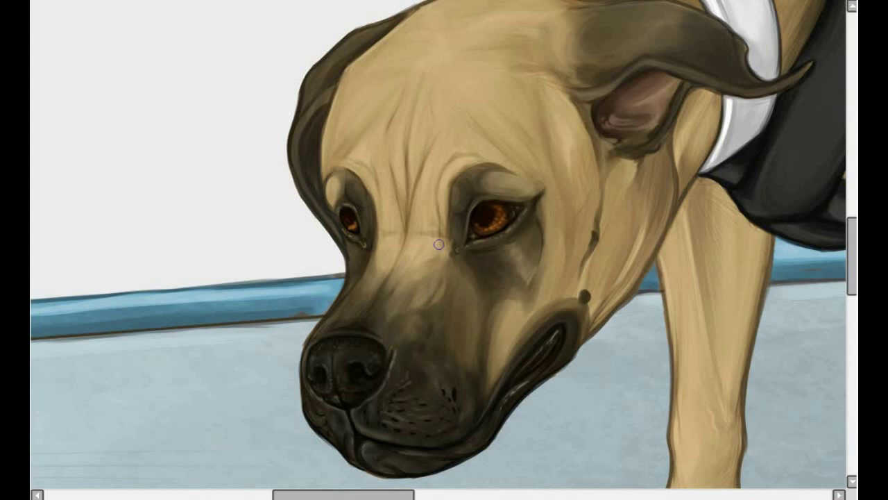
drag(486, 208, 491, 212)
drag(352, 214, 347, 213)
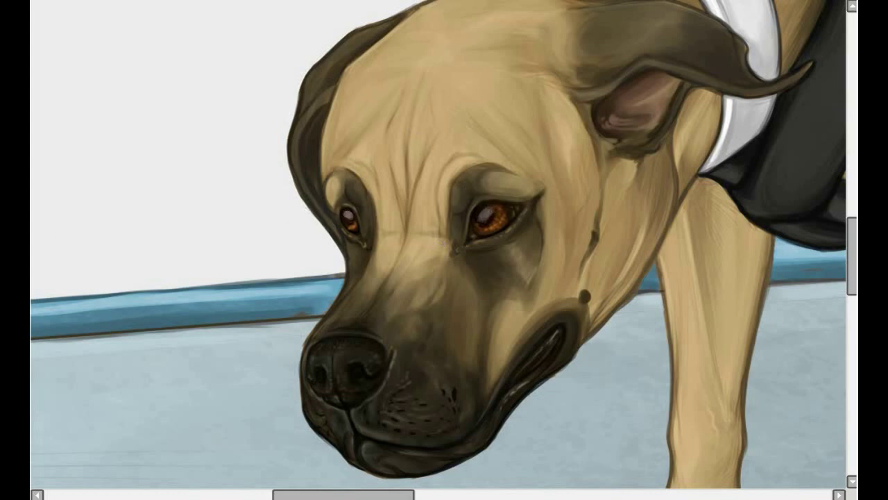